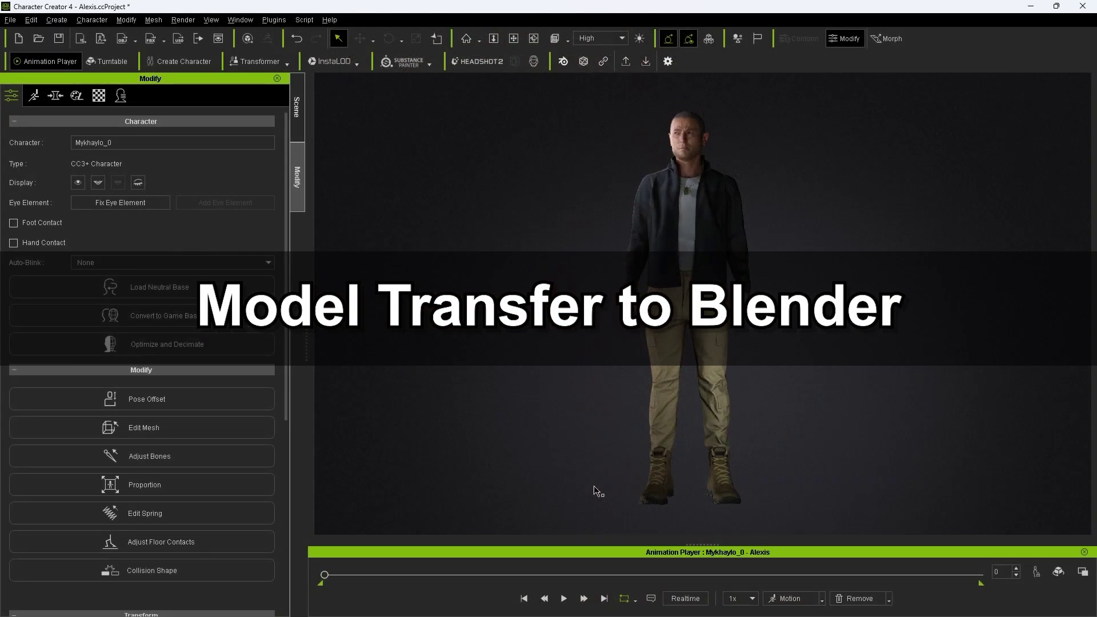
# Play the character's facial animation in a face close-up, stop it and return to the full-body view.
pyautogui.press('j')
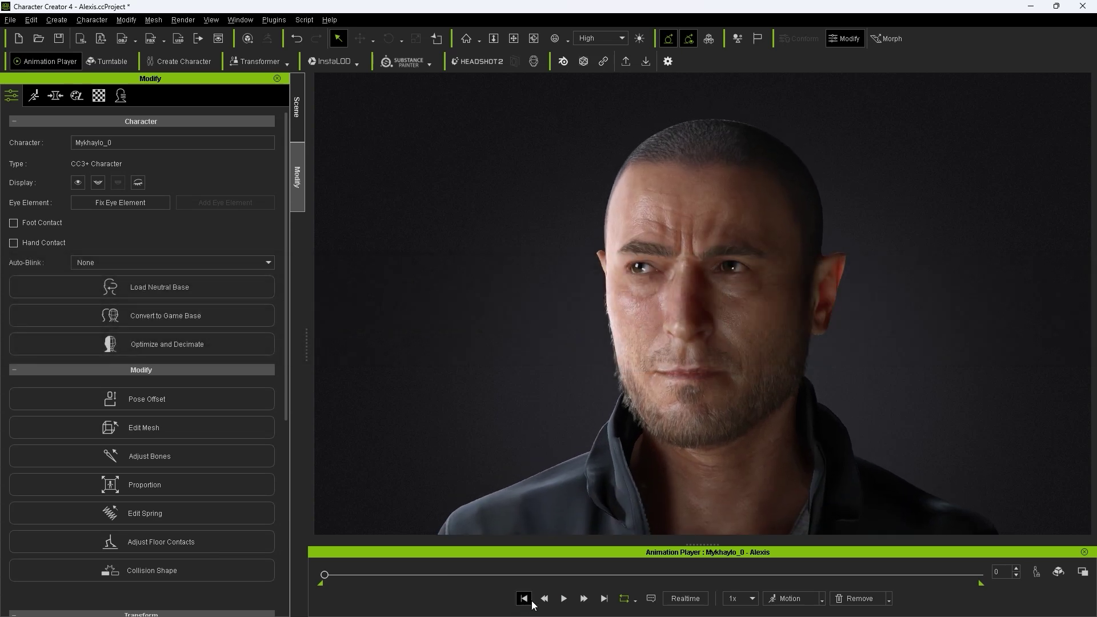
pyautogui.click(563, 598)
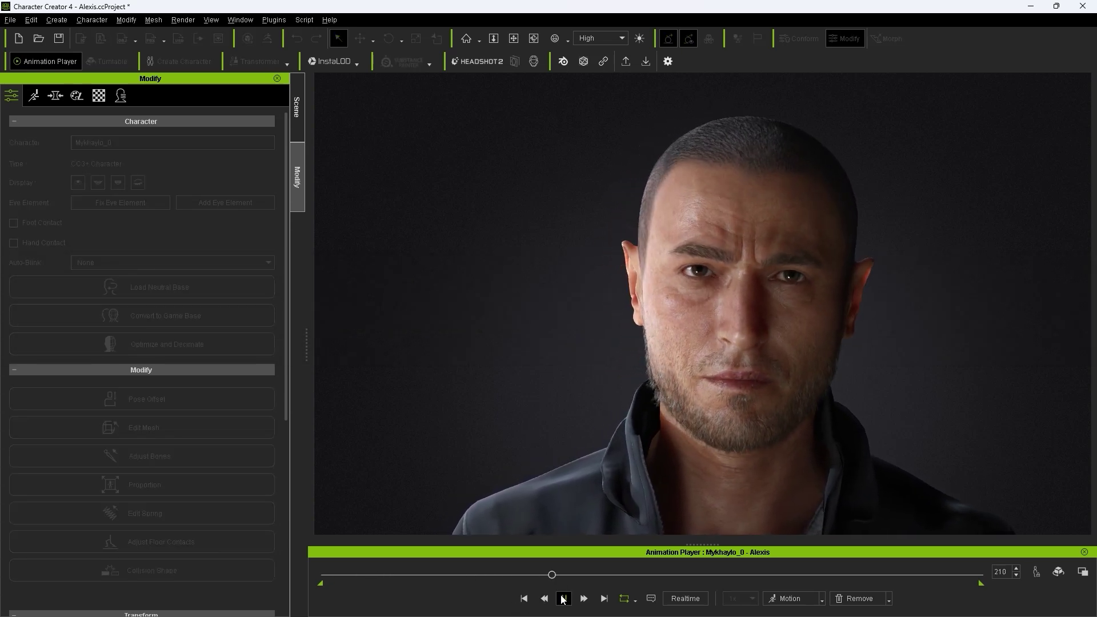
pyautogui.click(563, 598)
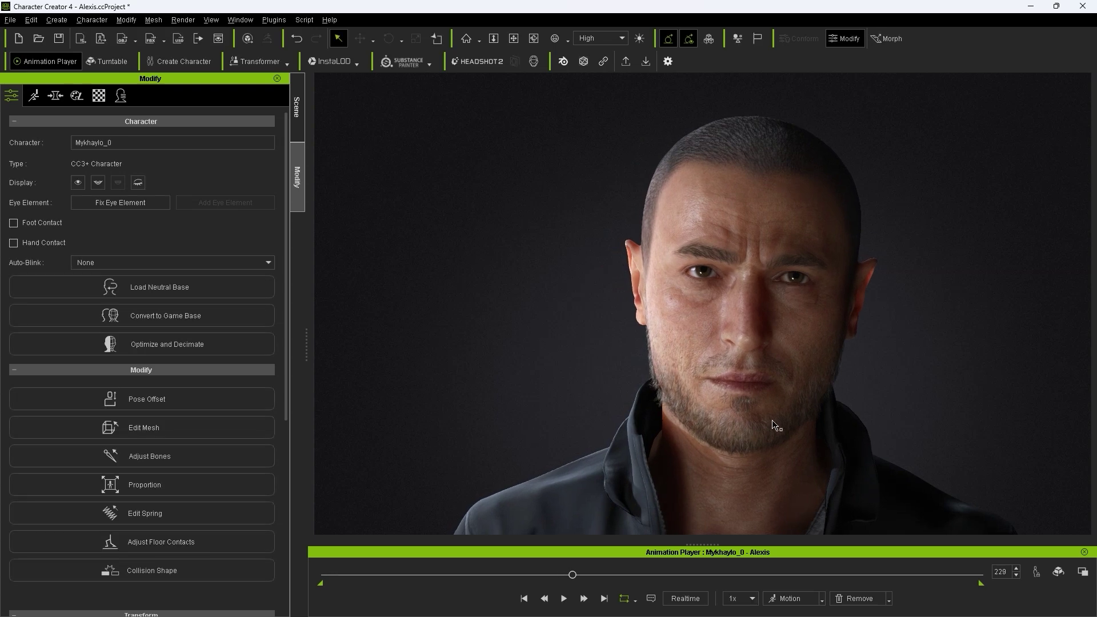
pyautogui.press('f')
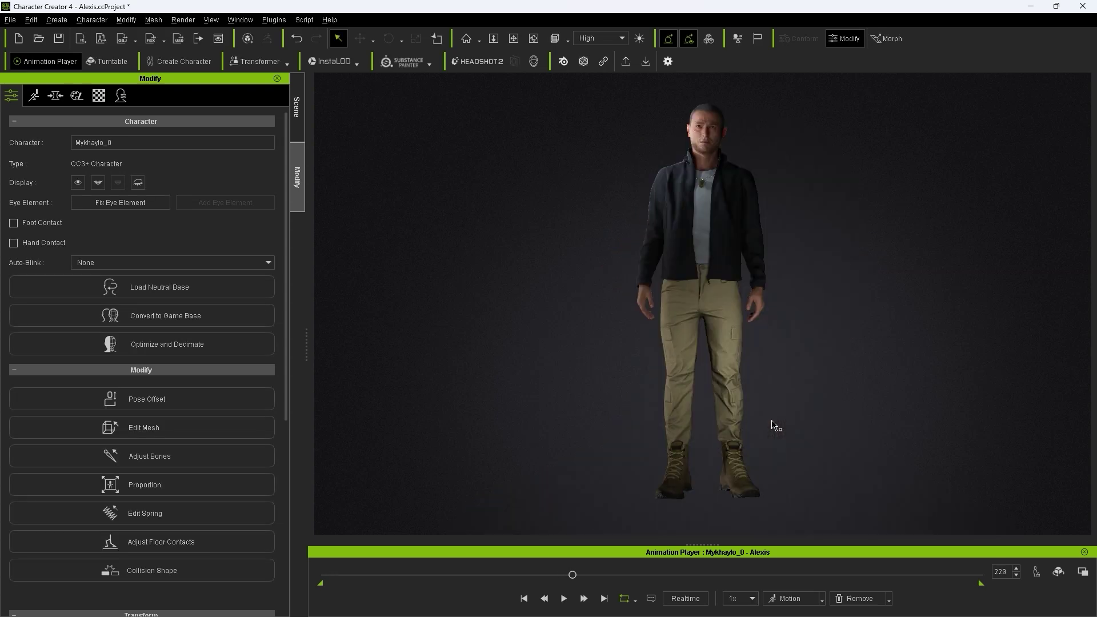
# Start the Blender Pipeline FBX export for the character and move its settings dialog clear of the model.
pyautogui.click(279, 23)
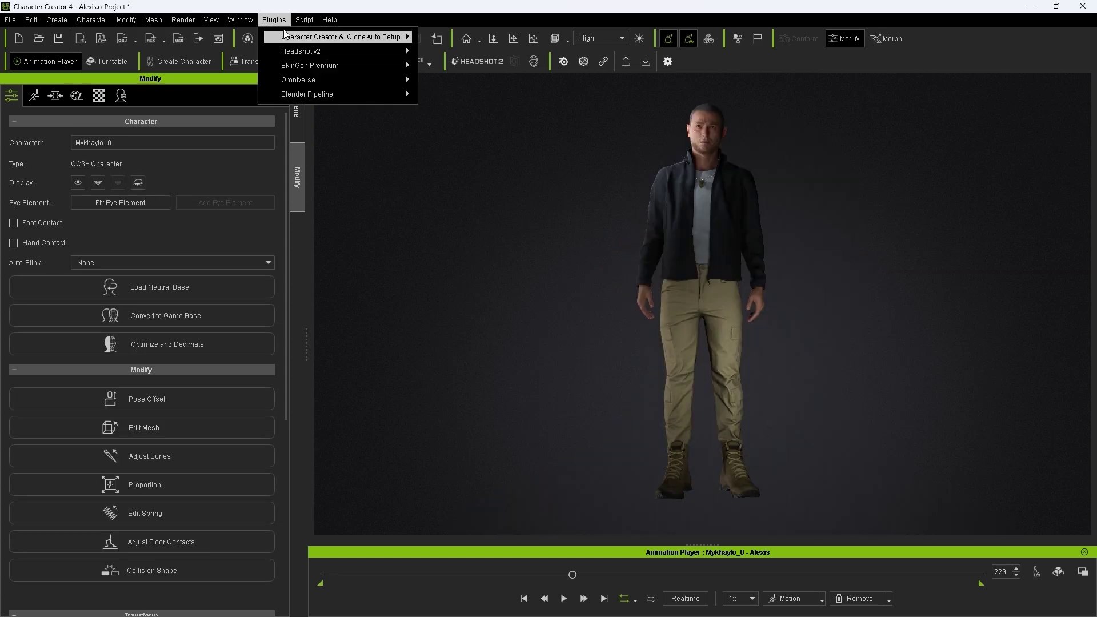
pyautogui.moveTo(349, 95)
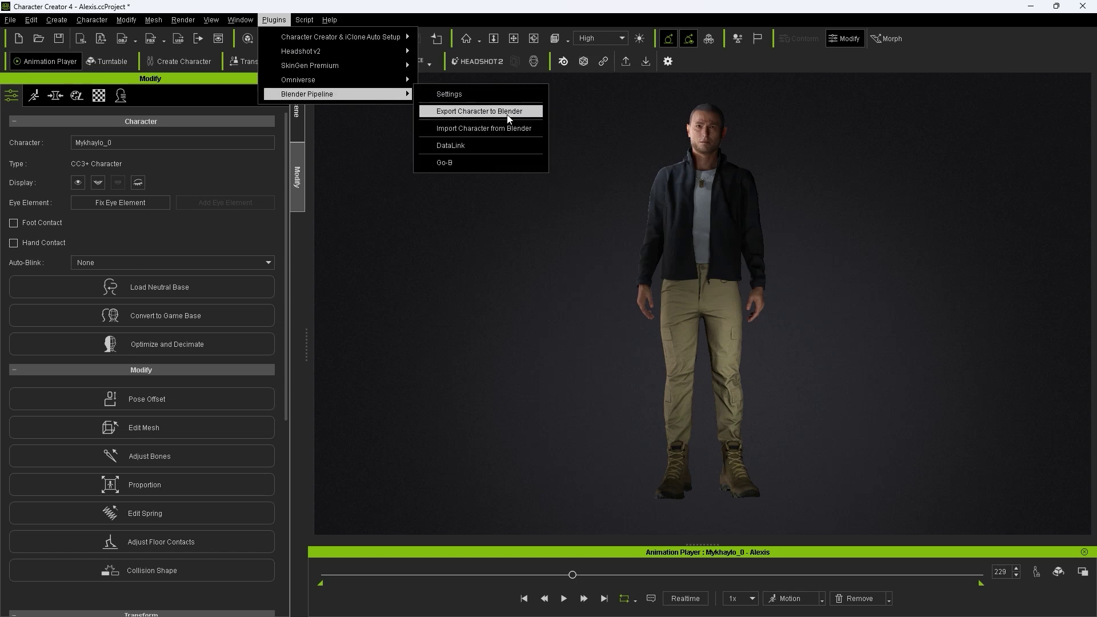
pyautogui.click(508, 114)
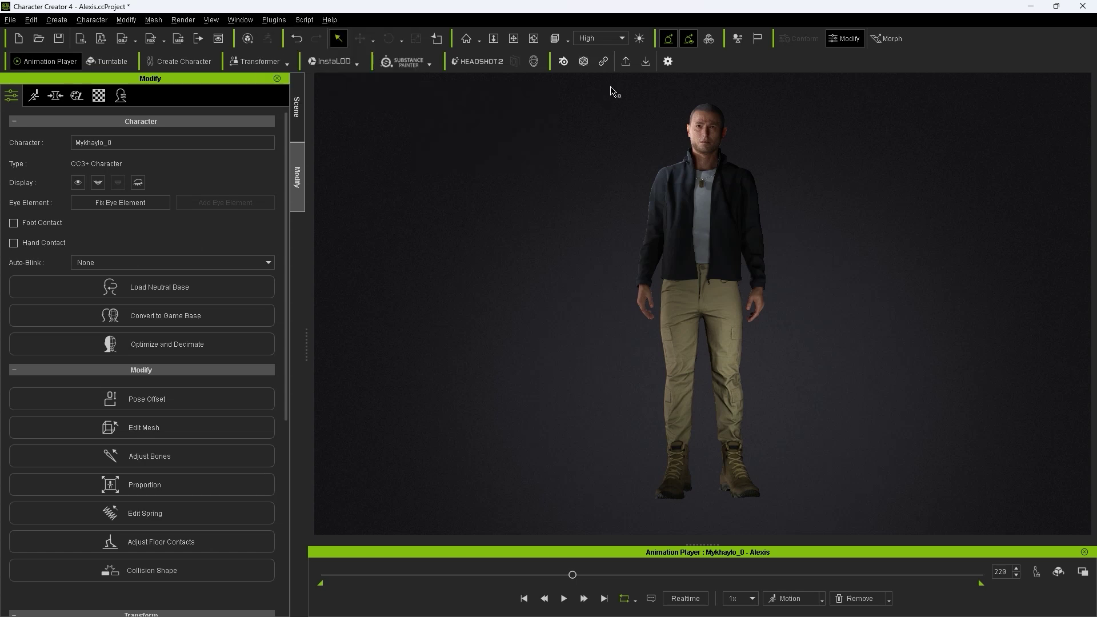
pyautogui.click(626, 62)
pyautogui.moveTo(578, 174); pyautogui.dragTo(477, 139)
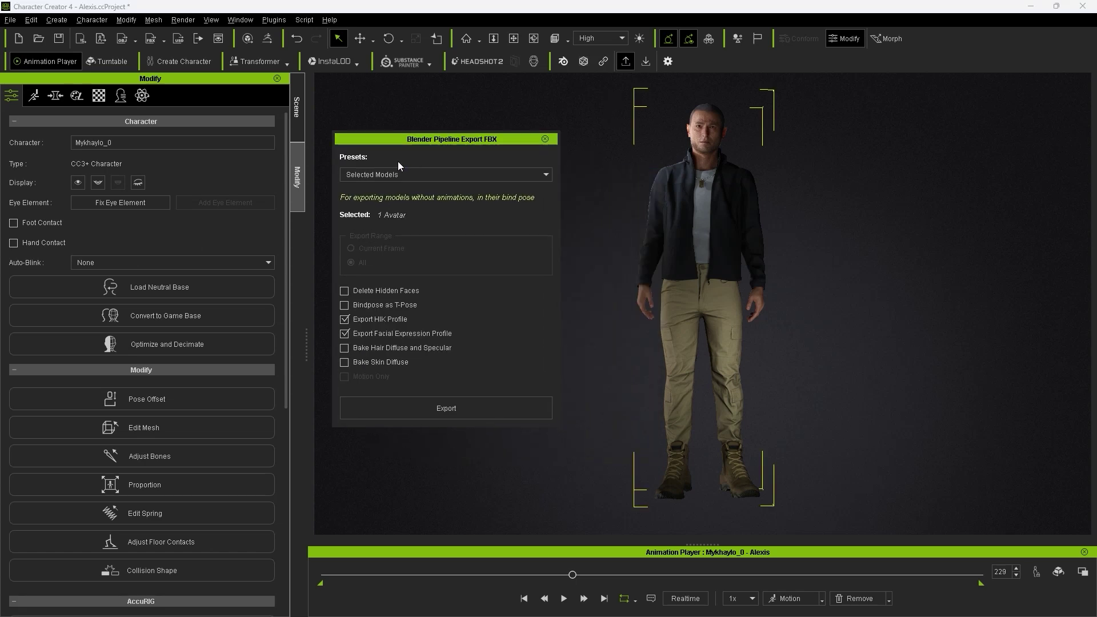
# Export Alexis.fbx using the Selected Models with Motions preset, with the export range set to All and Delete Hidden Faces enabled.
pyautogui.click(437, 171)
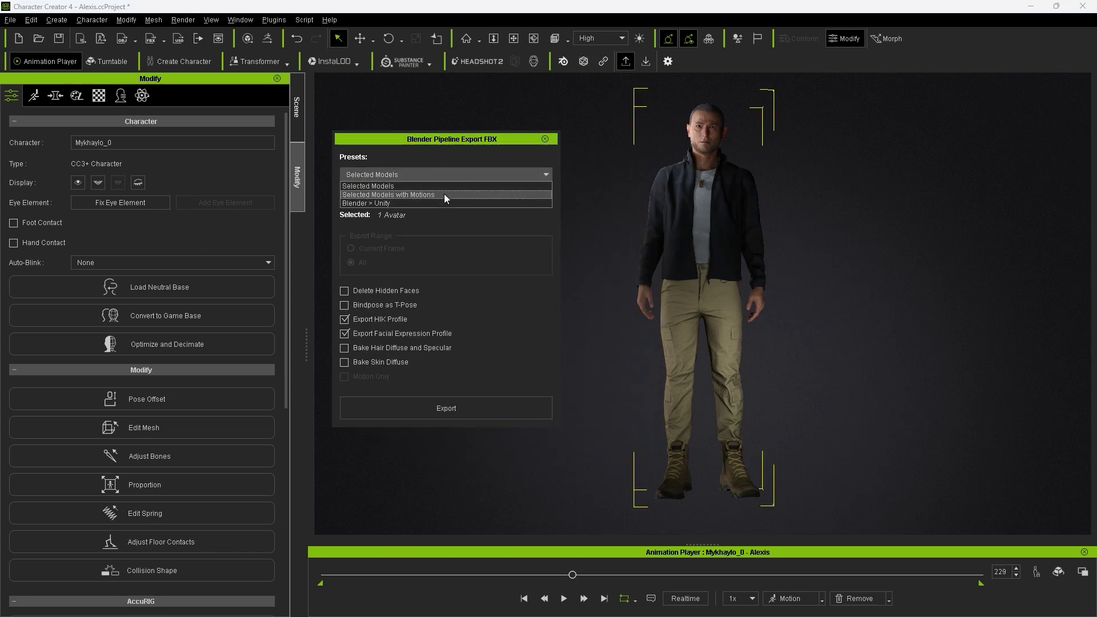
pyautogui.click(444, 194)
pyautogui.click(350, 264)
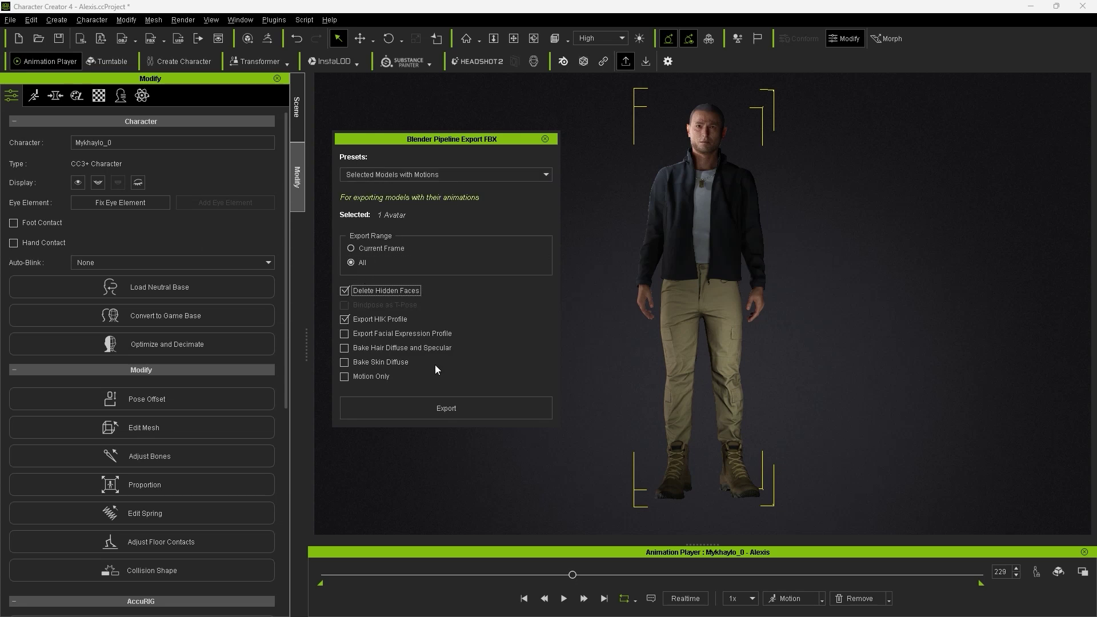
pyautogui.click(477, 407)
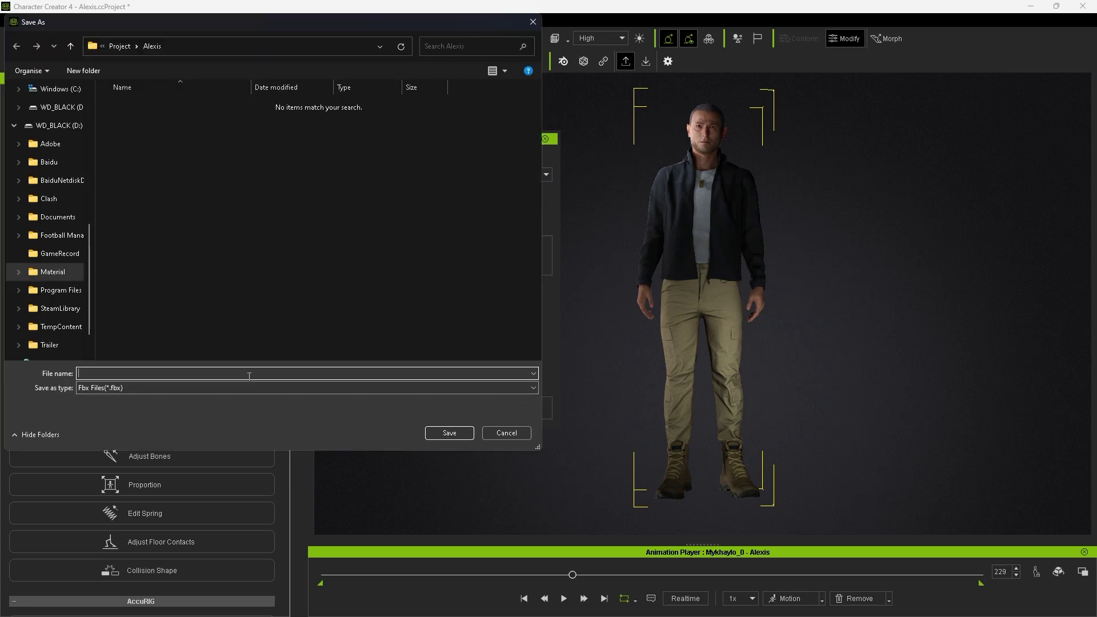
pyautogui.click(459, 434)
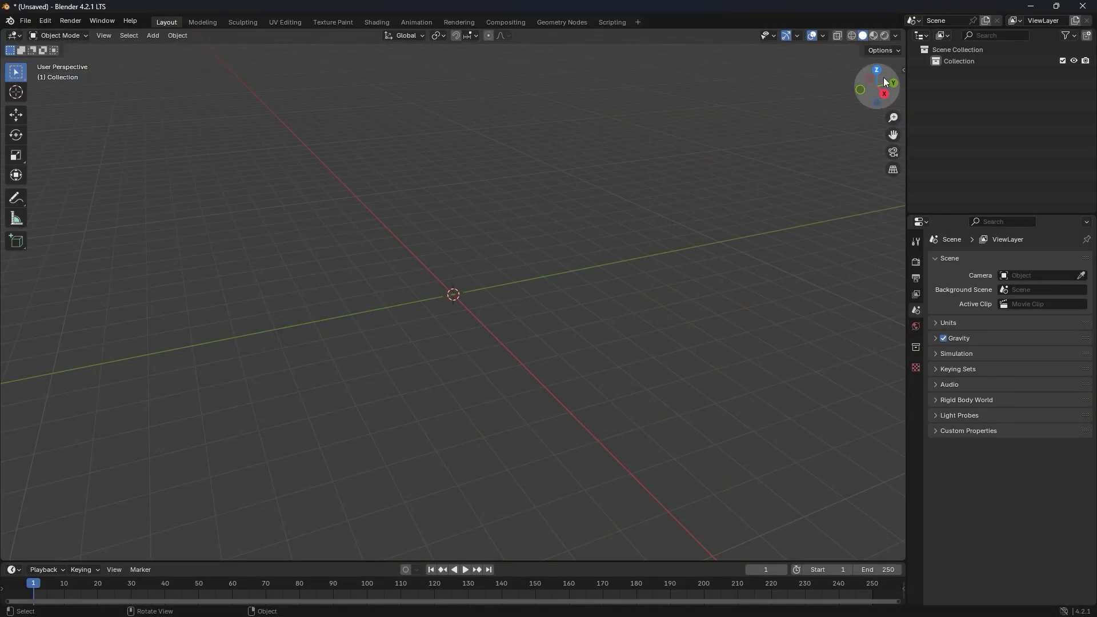
# Switch to Blender and import Alexis.fbx as a character through CC/iC Pipeline, with wrinkles enabled.
pyautogui.click(891, 73)
pyautogui.click(900, 176)
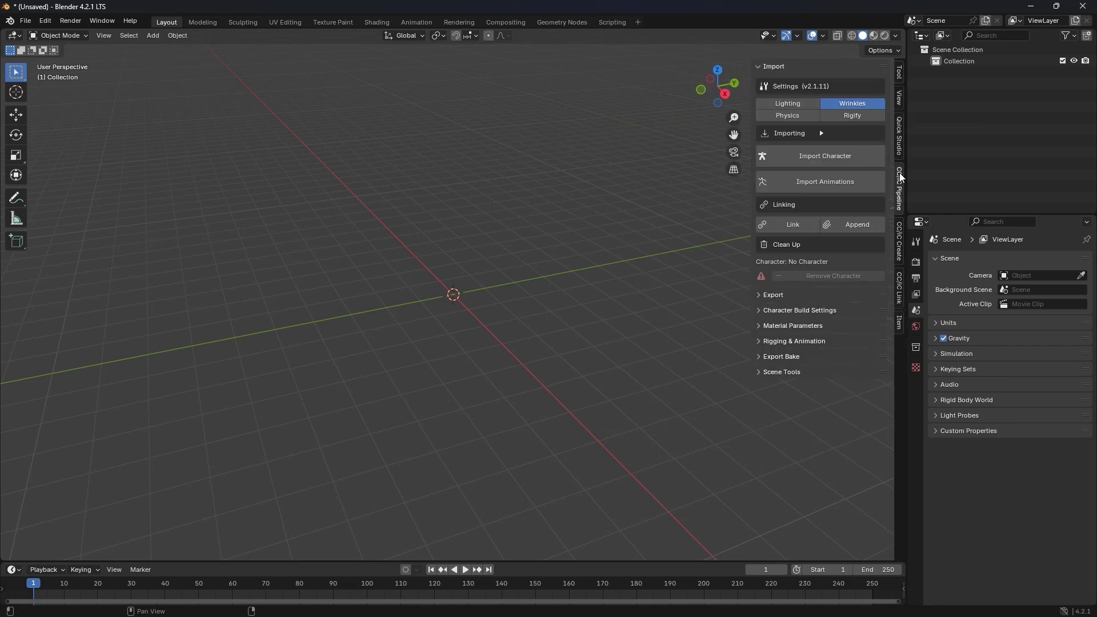
pyautogui.click(821, 161)
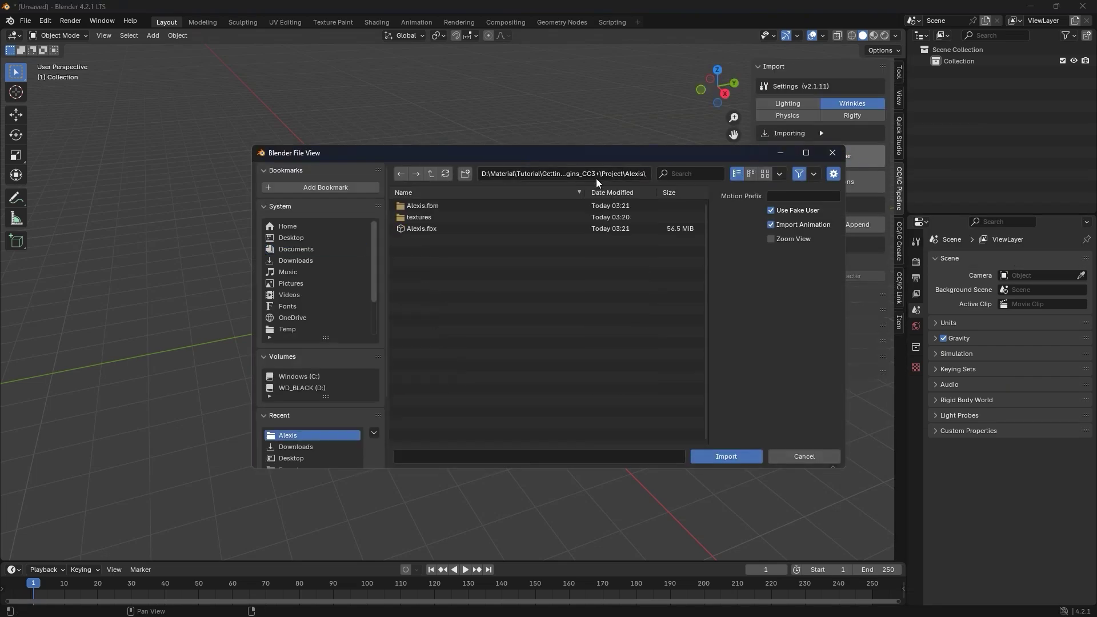
pyautogui.click(545, 228)
pyautogui.click(714, 457)
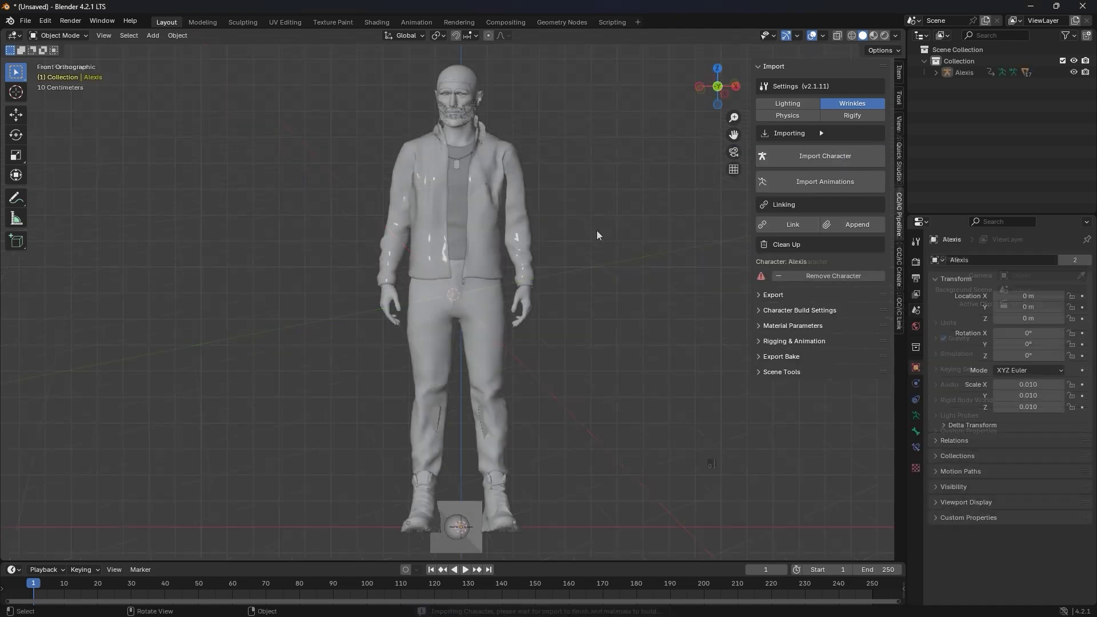
# Scrub and play the imported animation while viewing the face, then stop it and return to the first frame.
pyautogui.moveTo(45, 585); pyautogui.dragTo(372, 573)
pyautogui.scroll(4, 458, 154)
pyautogui.click(430, 568)
pyautogui.click(465, 568)
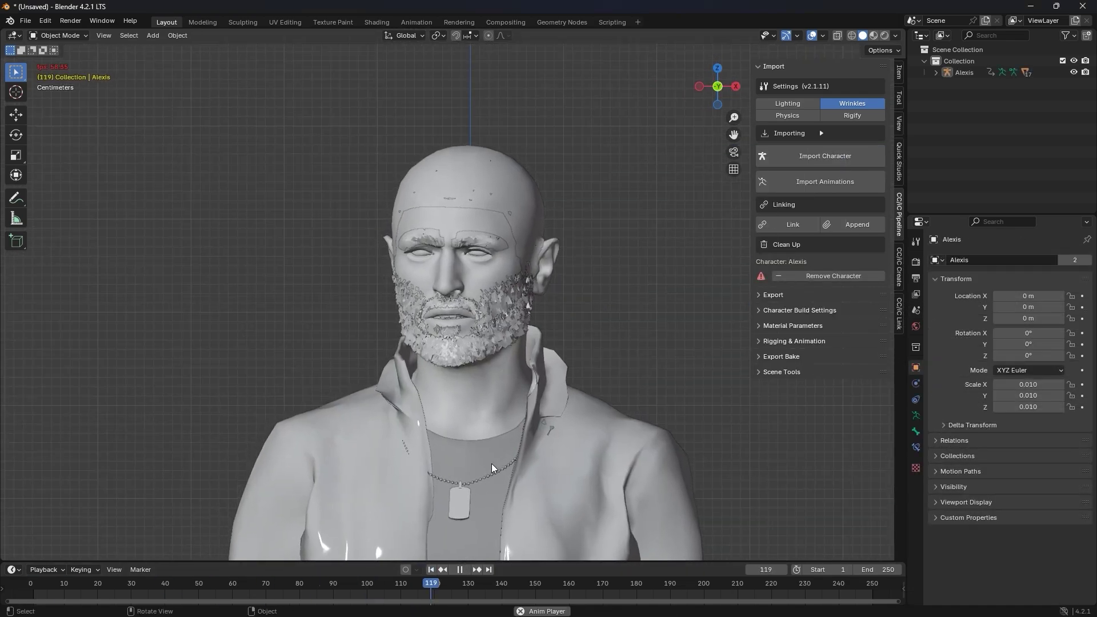
pyautogui.press('space')
pyautogui.hotkey('shift', 'Left')
# Display the imported character with Material Preview shading and frame the figure to review its textures.
pyautogui.scroll(-3, 445, 477)
pyautogui.keyDown('shift'); pyautogui.moveTo(445, 477); pyautogui.dragTo(446, 404, button='middle'); pyautogui.keyUp('shift')
pyautogui.scroll(3, 587, 223)
pyautogui.keyDown('shift'); pyautogui.moveTo(587, 223); pyautogui.dragTo(588, 313, button='middle'); pyautogui.keyUp('shift')
pyautogui.click(874, 37)
pyautogui.scroll(-5, 535, 263)
pyautogui.scroll(-1, 536, 259)
pyautogui.keyDown('shift'); pyautogui.moveTo(536, 258); pyautogui.dragTo(535, 163, button='middle'); pyautogui.keyUp('shift')
# Open the Shading workspace in front view and select the character's head to examine its material node network.
pyautogui.click(378, 21)
pyautogui.scroll(11, 598, 159)
pyautogui.press('KP_1')
pyautogui.keyDown('shift'); pyautogui.moveTo(620, 91); pyautogui.dragTo(600, 194, button='middle'); pyautogui.keyUp('shift')
pyautogui.moveTo(628, 355); pyautogui.dragTo(631, 244)
pyautogui.scroll(2, 600, 171)
pyautogui.keyDown('shift'); pyautogui.moveTo(588, 123); pyautogui.dragTo(581, 151, button='middle'); pyautogui.keyUp('shift')
pyautogui.click(581, 152)
pyautogui.scroll(-10, 404, 394)
pyautogui.moveTo(443, 457); pyautogui.dragTo(718, 346, button='middle')
# Select the character's face, jacket and shirt in turn and examine each material's nodes.
pyautogui.click(567, 152)
pyautogui.moveTo(759, 297); pyautogui.dragTo(626, 293, button='middle')
pyautogui.click(627, 218)
pyautogui.click(562, 229)
pyautogui.moveTo(373, 395); pyautogui.dragTo(305, 450, button='middle')
pyautogui.scroll(4, 305, 449)
pyautogui.click(568, 132)
pyautogui.keyDown('shift'); pyautogui.moveTo(618, 204); pyautogui.dragTo(608, 243, button='middle'); pyautogui.keyUp('shift')
# Select the scalp hair and neighbouring face parts, and frame the complete material node setup.
pyautogui.click(571, 136)
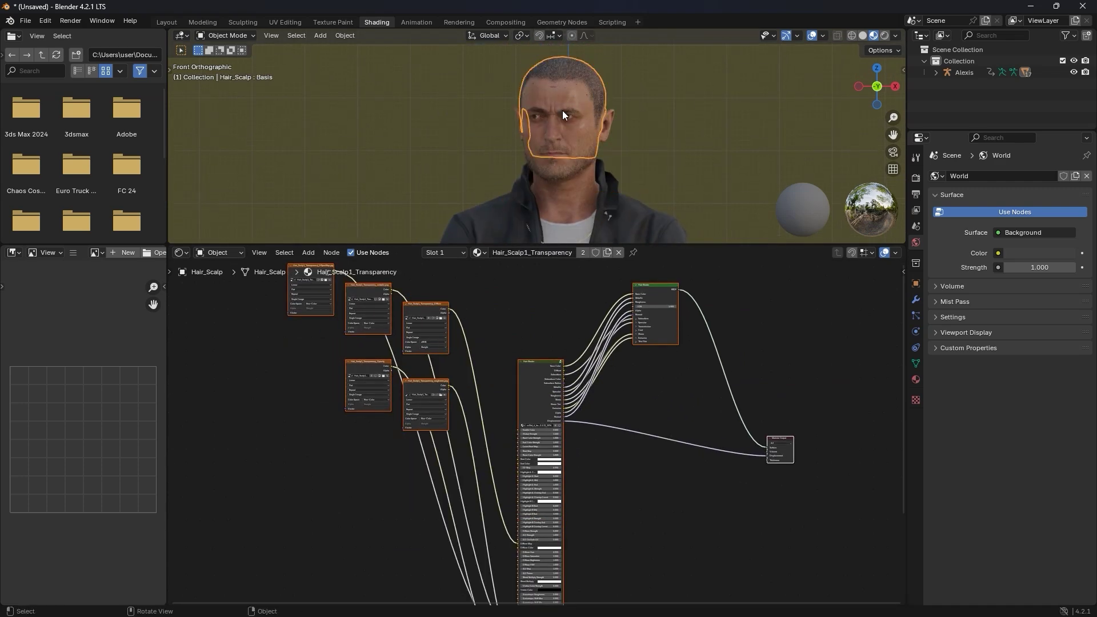
pyautogui.click(574, 138)
pyautogui.click(563, 131)
pyautogui.press('Home')
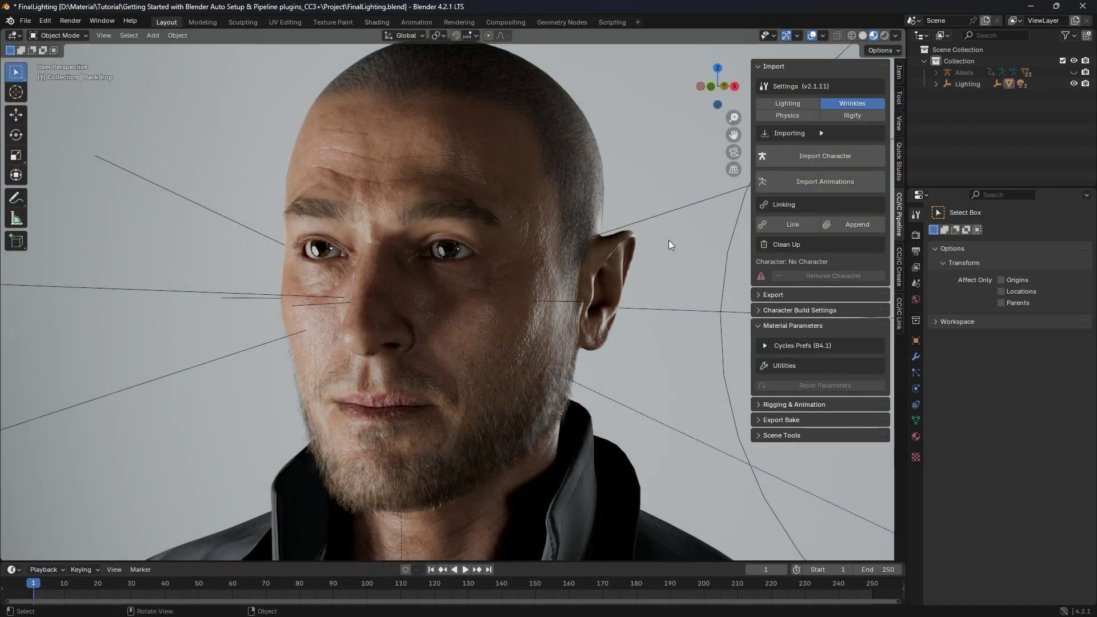
# Select the CC_Base_Body mesh, hide the viewport overlays and show the mesh's data properties.
pyautogui.click(528, 204)
pyautogui.click(812, 36)
pyautogui.click(916, 421)
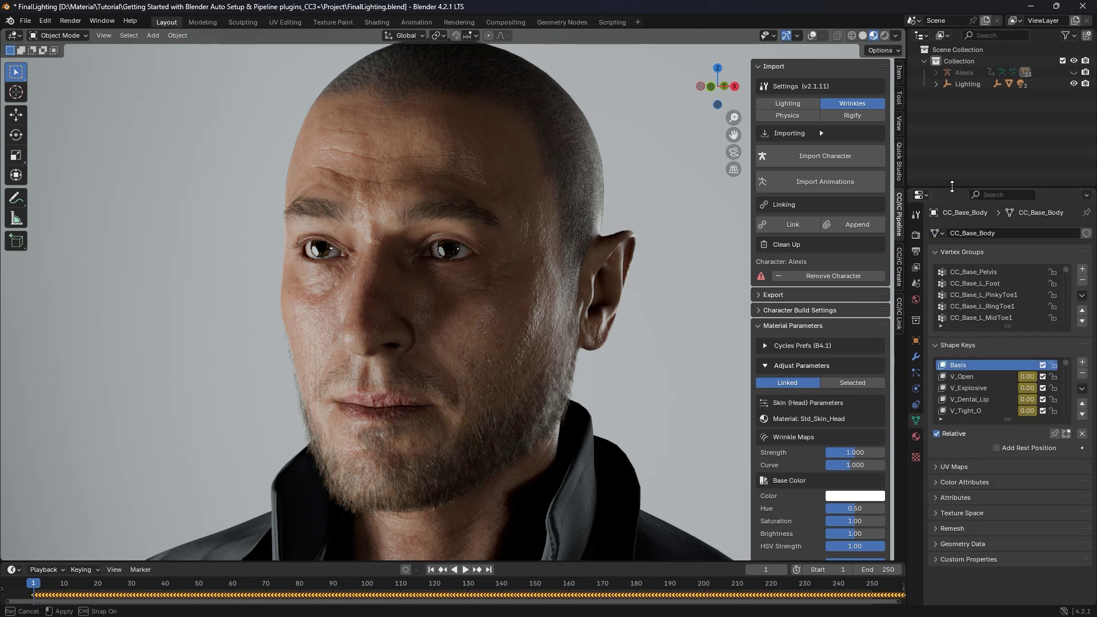
# Enlarge the properties area and lengthen the shape key list to browse the facial shape keys.
pyautogui.moveTo(951, 186); pyautogui.dragTo(951, 45)
pyautogui.moveTo(1005, 279); pyautogui.dragTo(1005, 598)
pyautogui.scroll(-5, 1071, 346)
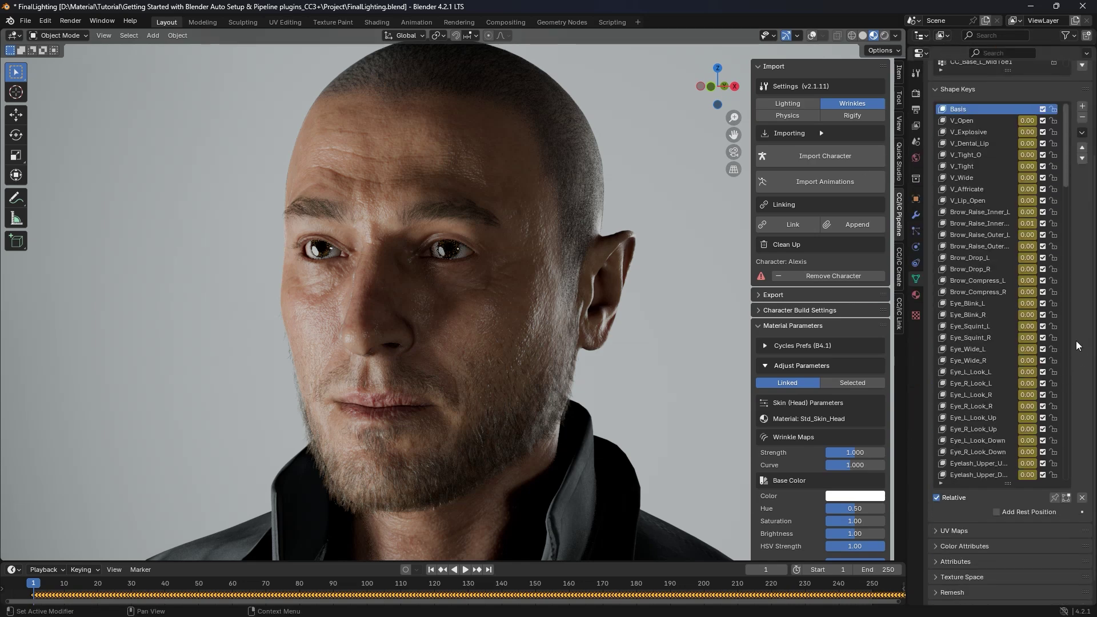
pyautogui.moveTo(1006, 483); pyautogui.dragTo(1006, 566)
pyautogui.moveTo(1064, 174); pyautogui.dragTo(1013, 181)
# Test the frown expression by setting the Brow_Drop_L and Brow_Drop_R shape keys to 0.8.
pyautogui.write('0.')
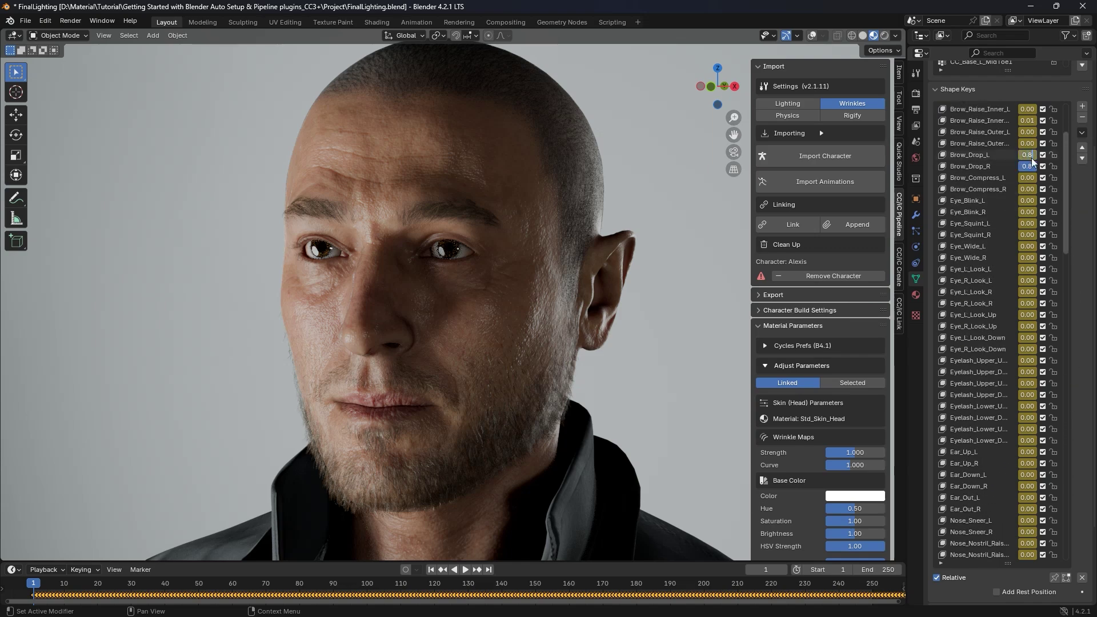
pyautogui.write('8')
pyautogui.press('Return')
pyautogui.press('Return')
# Test closing both eyes with Eye_Blink_L and Eye_Blink_R at 1, and reset both shape keys.
pyautogui.scroll(1, 1067, 168)
pyautogui.write('1')
pyautogui.press('Return')
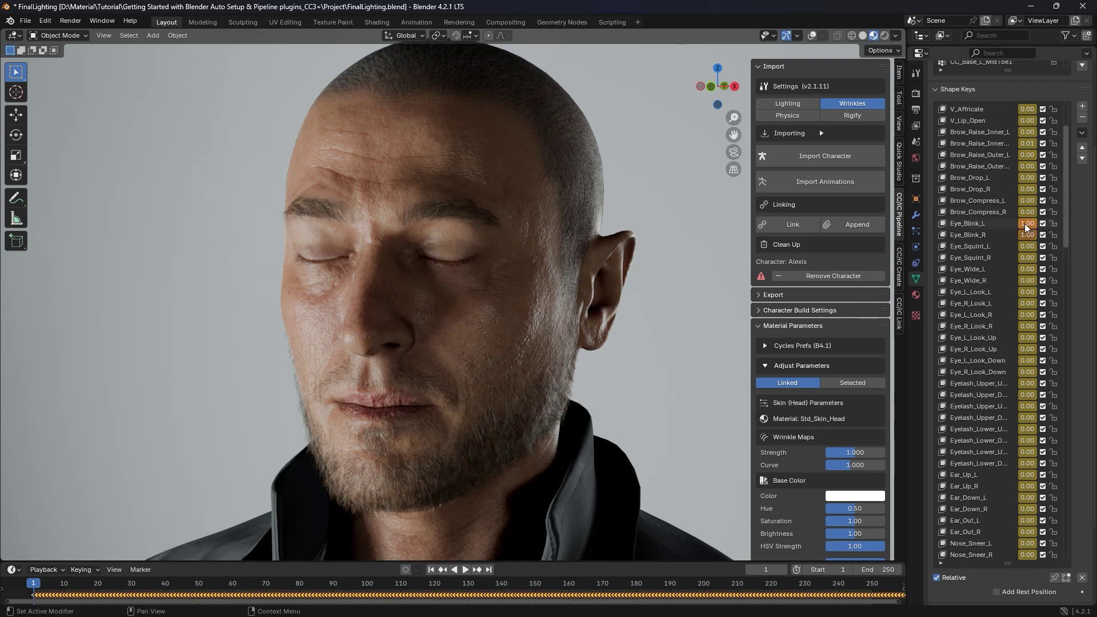
pyautogui.press('Return')
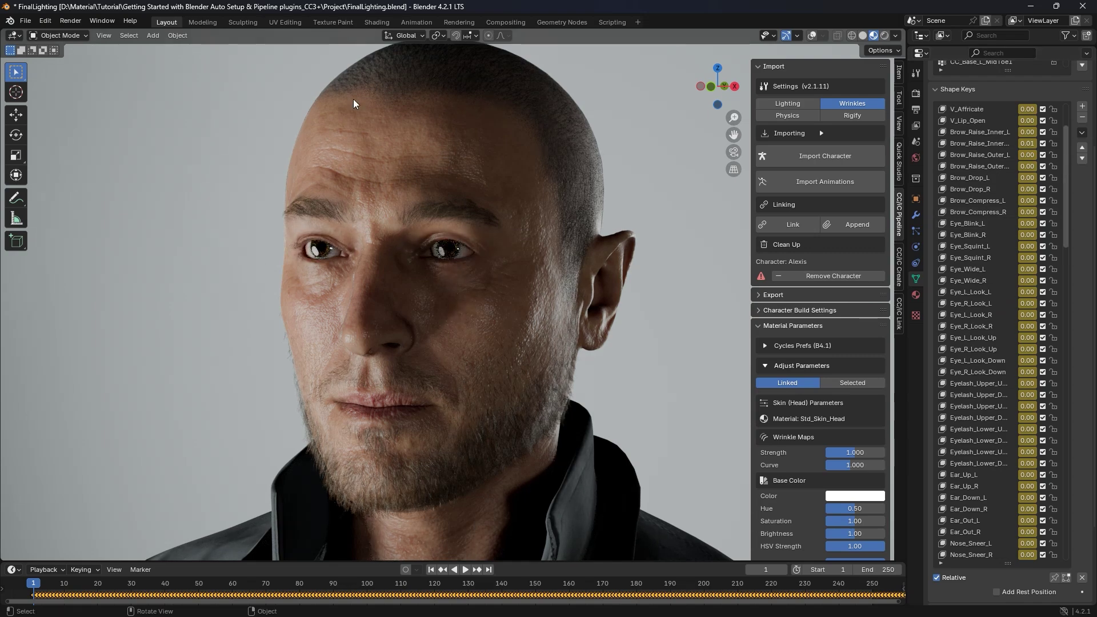
# Open the Shading workspace and bring the Std_Skin_Head material's texture nodes into close view.
pyautogui.click(377, 23)
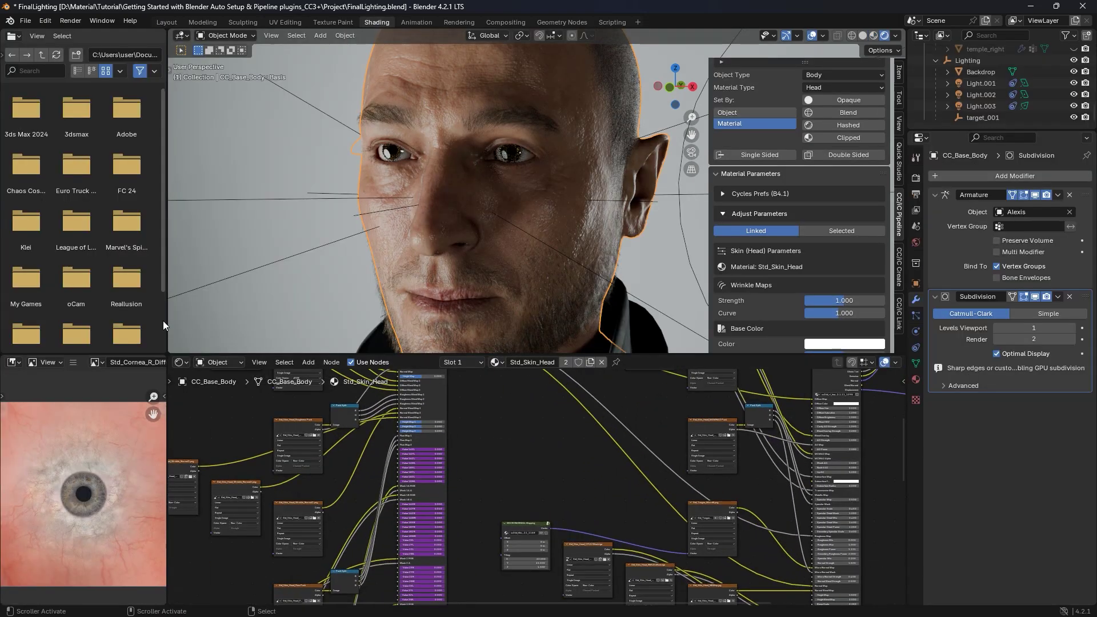
pyautogui.moveTo(343, 351); pyautogui.dragTo(343, 351)
pyautogui.moveTo(454, 421); pyautogui.dragTo(798, 422, button='middle')
pyautogui.scroll(4, 798, 422)
pyautogui.scroll(6, 619, 406)
pyautogui.moveTo(602, 470); pyautogui.dragTo(590, 435, button='middle')
# Select individual nodes in the Std_Skin_Head network to examine how the head's textures are connected.
pyautogui.click(610, 491)
pyautogui.click(485, 456)
pyautogui.click(595, 496)
pyautogui.moveTo(533, 593); pyautogui.dragTo(516, 443, button='middle')
pyautogui.click(480, 424)
pyautogui.click(612, 462)
pyautogui.click(717, 511)
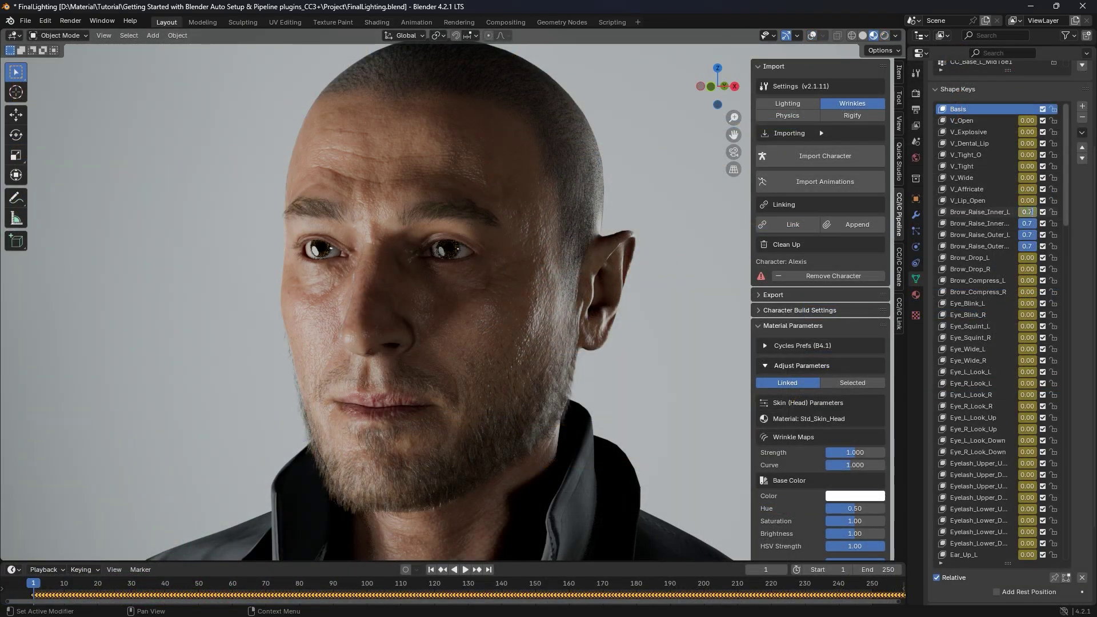
# Test the wrinkles with the four Brow_Raise shape keys at 0.7, reset them and change the Brow_Drop pair instead.
pyautogui.press('Return')
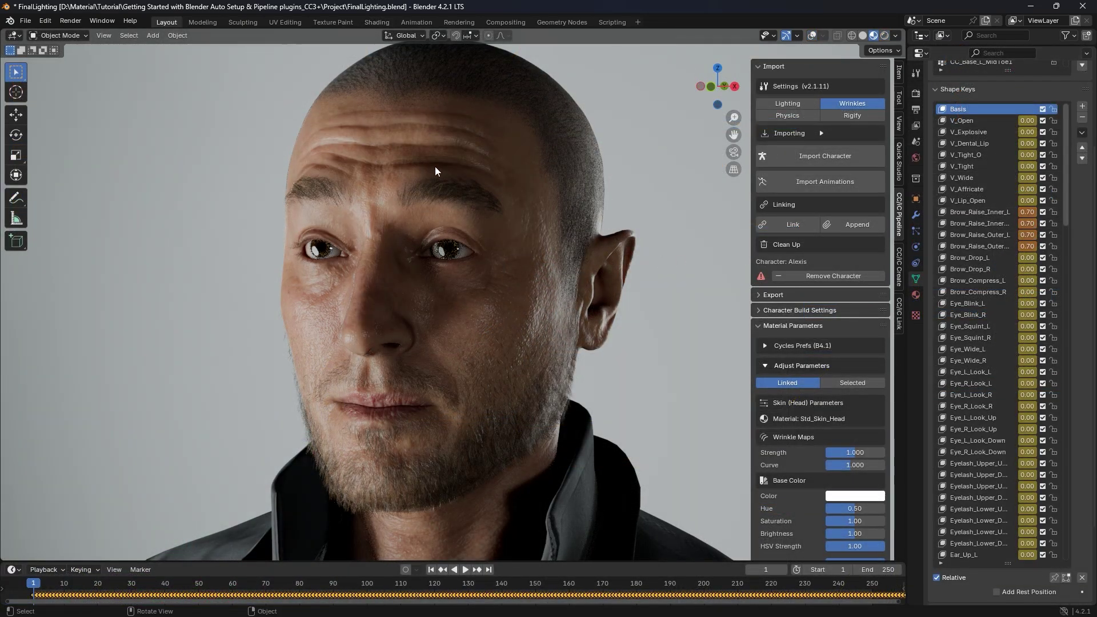
pyautogui.press('Return')
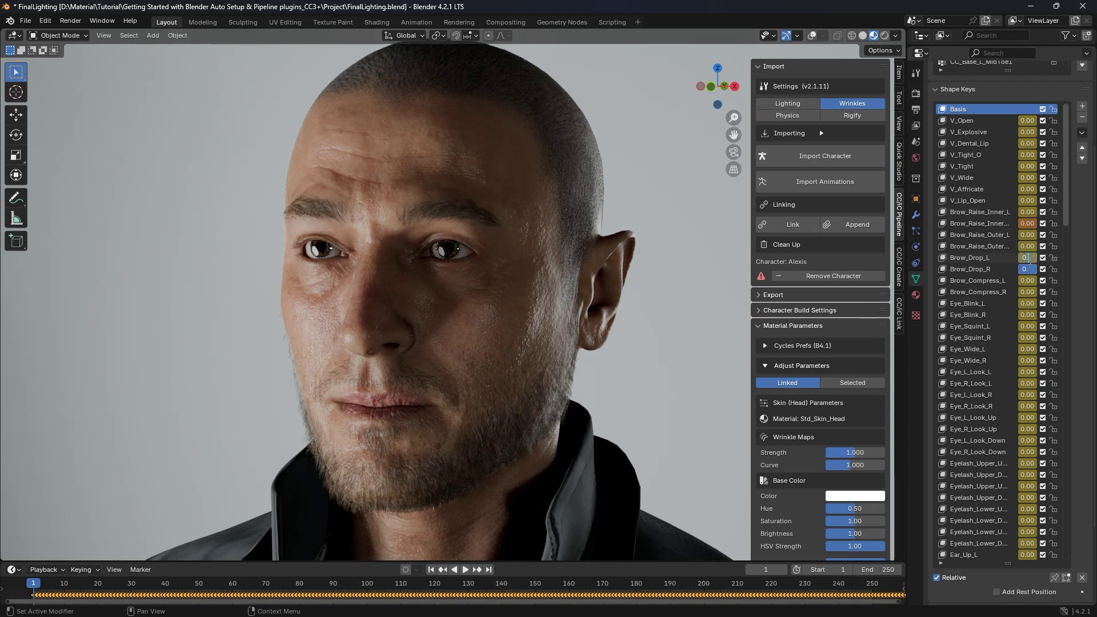
pyautogui.press('Return')
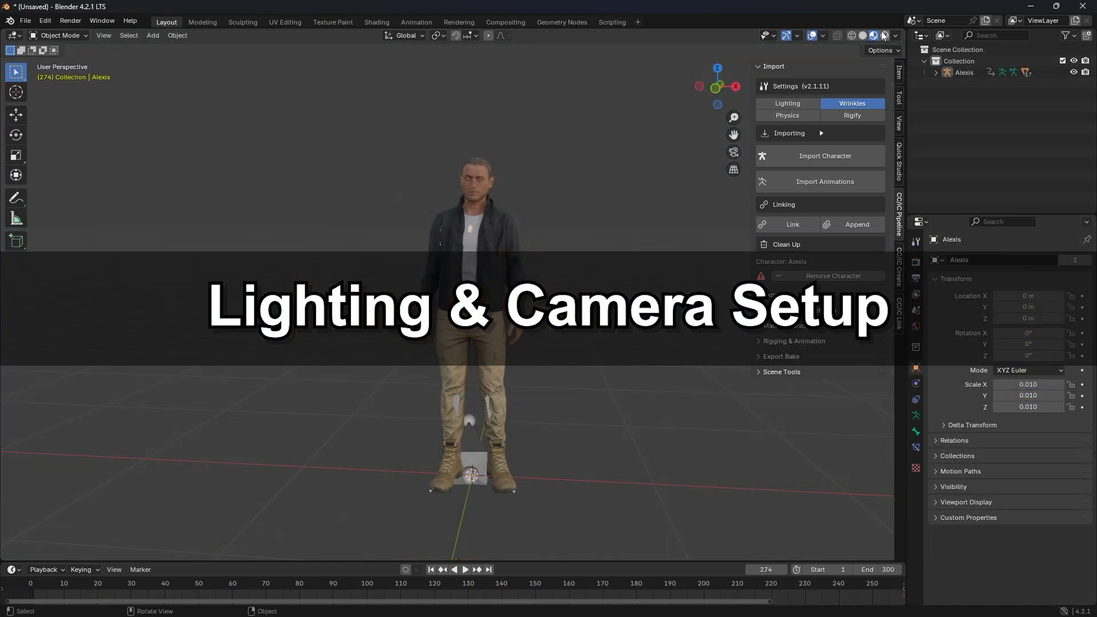
# Set the viewport to Rendered shading and expand the Scene Tools to show the scene lighting presets.
pyautogui.click(883, 35)
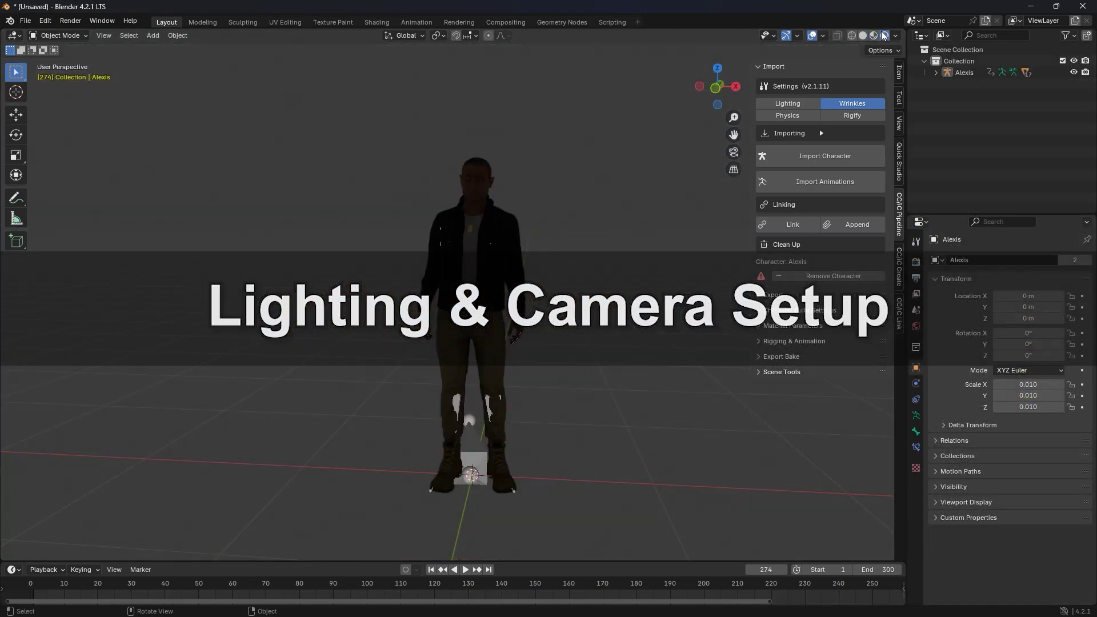
pyautogui.moveTo(679, 177); pyautogui.dragTo(549, 200, button='middle')
pyautogui.click(769, 372)
pyautogui.scroll(-6, 771, 377)
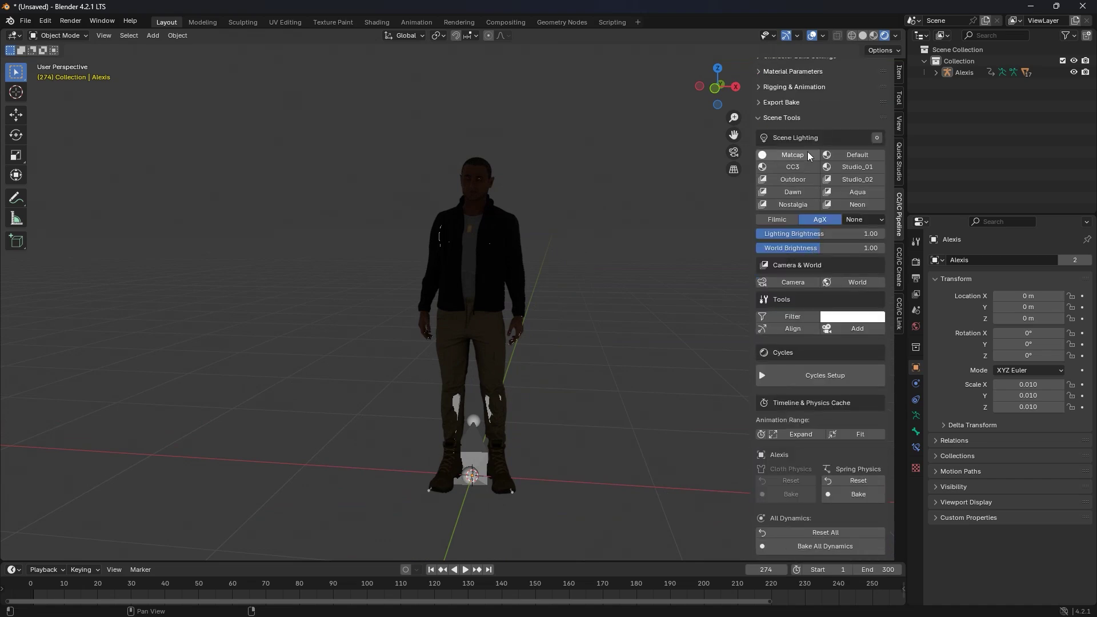
# Compare the Studio_02, Dawn, Aqua, Nostalgia and Neon lighting presets on the character, and settle on Studio_02.
pyautogui.click(855, 180)
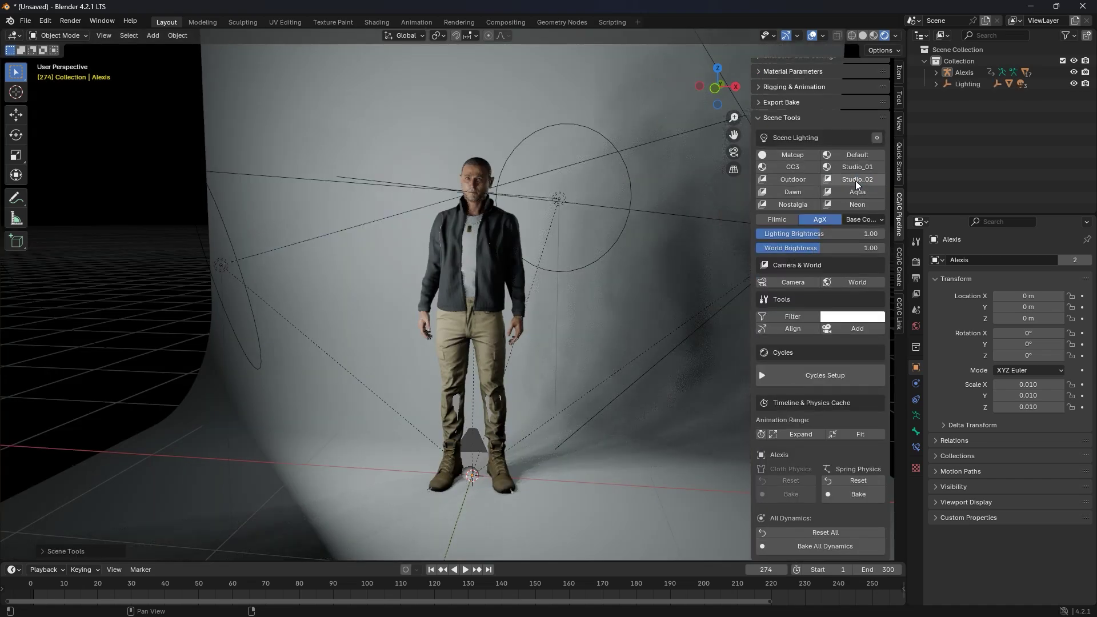
pyautogui.click(808, 193)
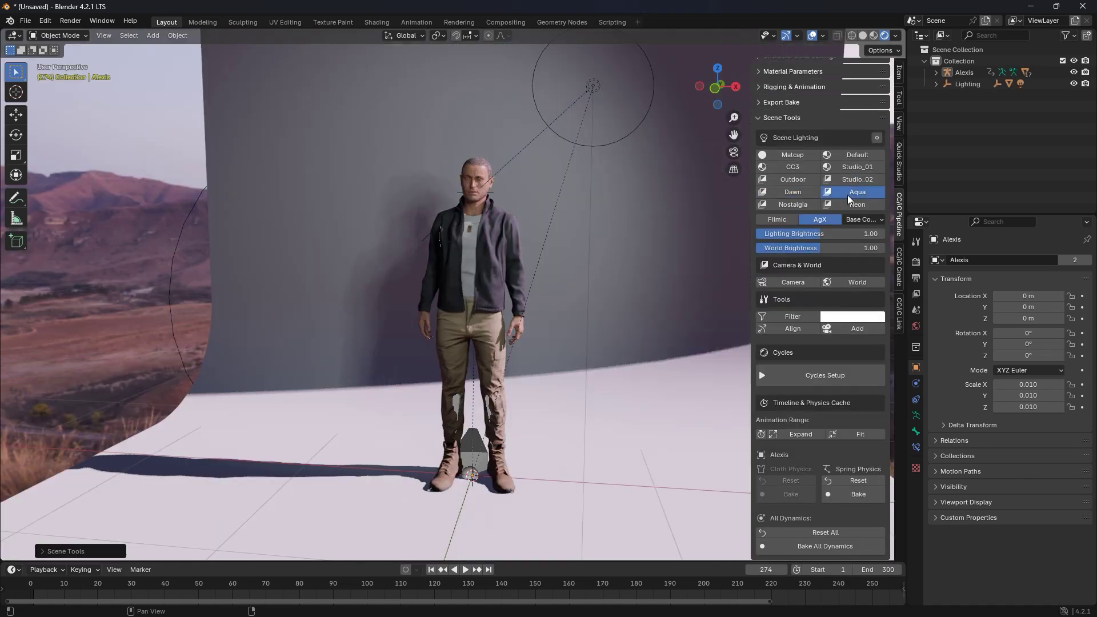
pyautogui.click(847, 194)
pyautogui.click(810, 204)
pyautogui.click(848, 204)
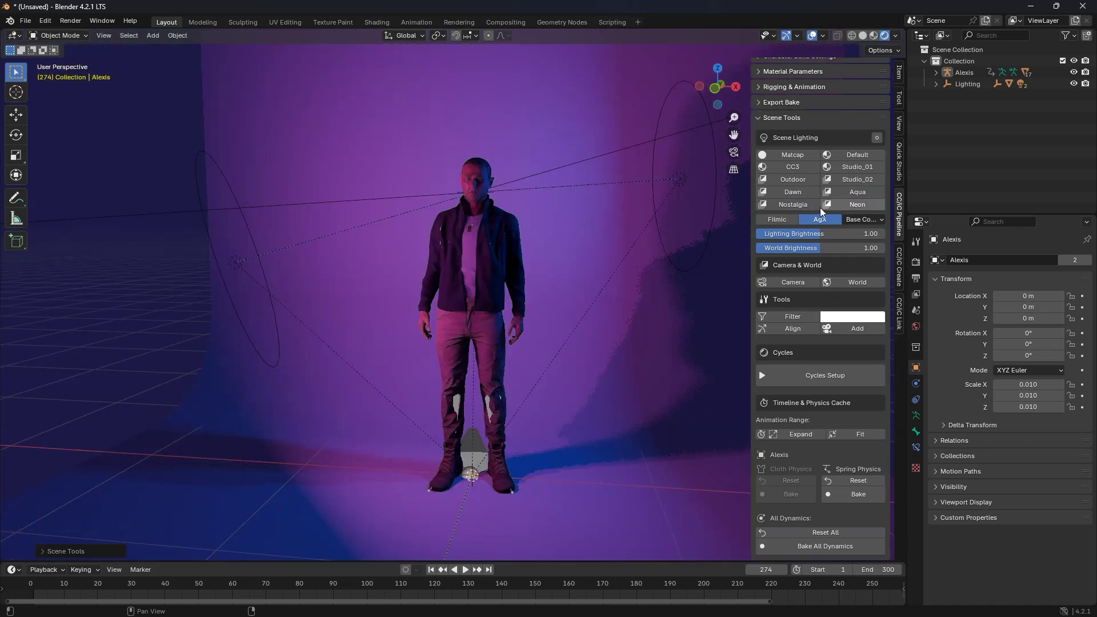
pyautogui.click(858, 180)
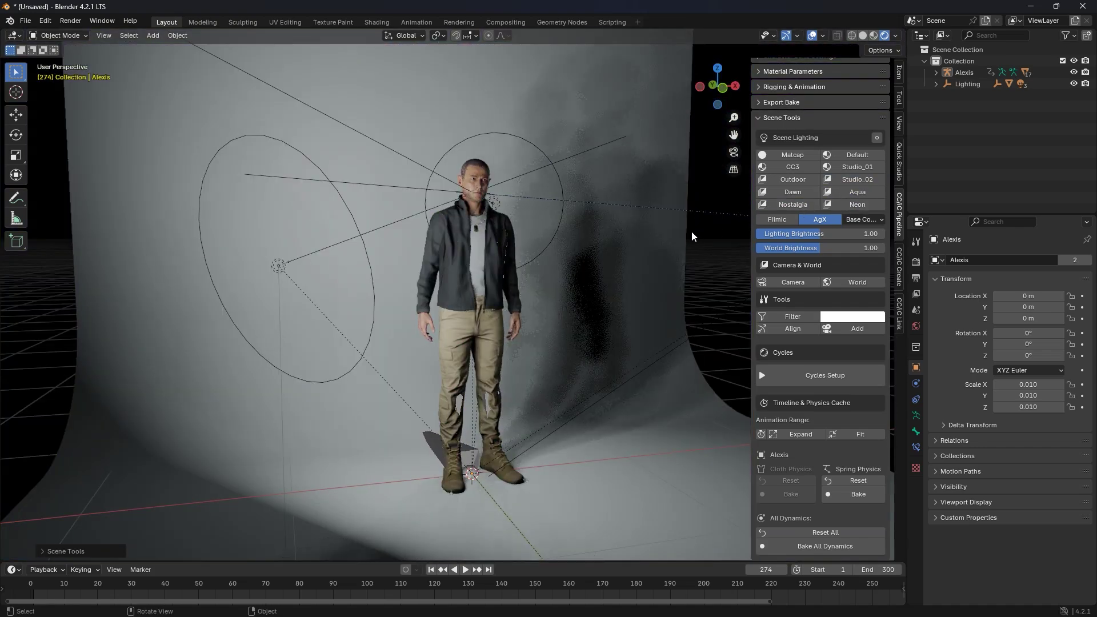
pyautogui.moveTo(703, 234); pyautogui.dragTo(654, 273, button='middle')
pyautogui.scroll(2, 822, 229)
pyautogui.scroll(1, 712, 223)
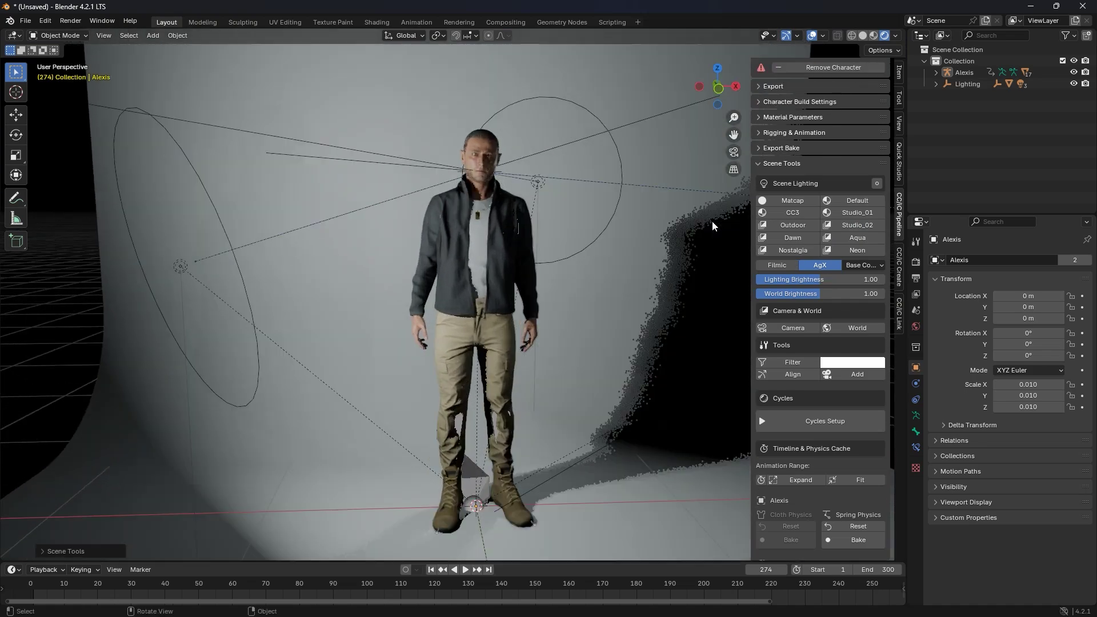
# Switch the view transform to Filmic and back to AgX, and browse the available AgX contrast looks.
pyautogui.scroll(-1, 713, 223)
pyautogui.click(782, 267)
pyautogui.click(833, 263)
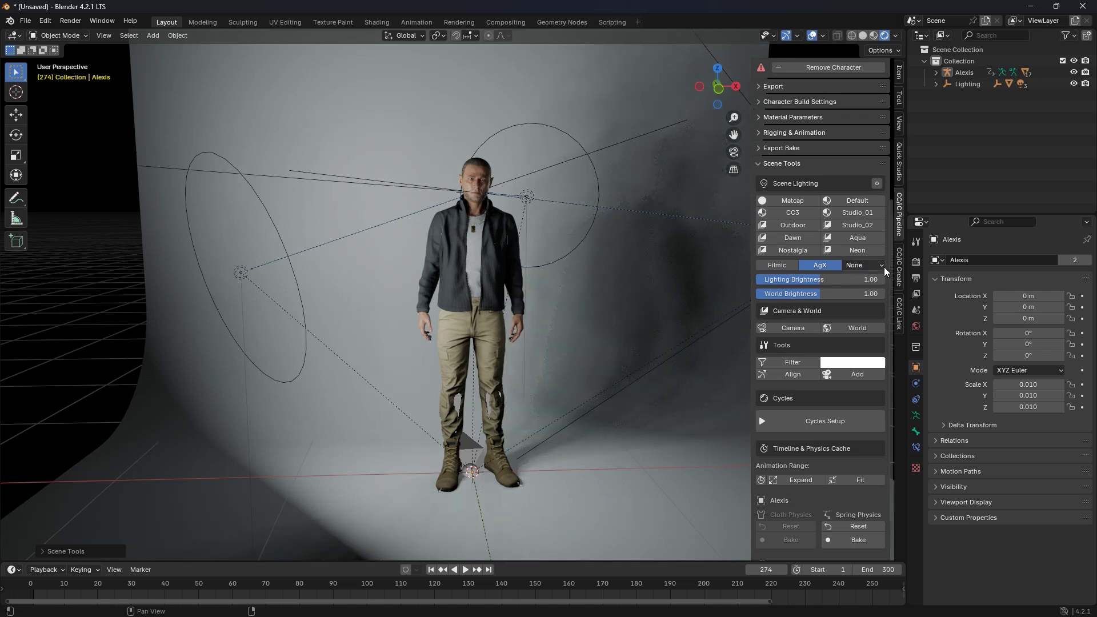
pyautogui.click(879, 266)
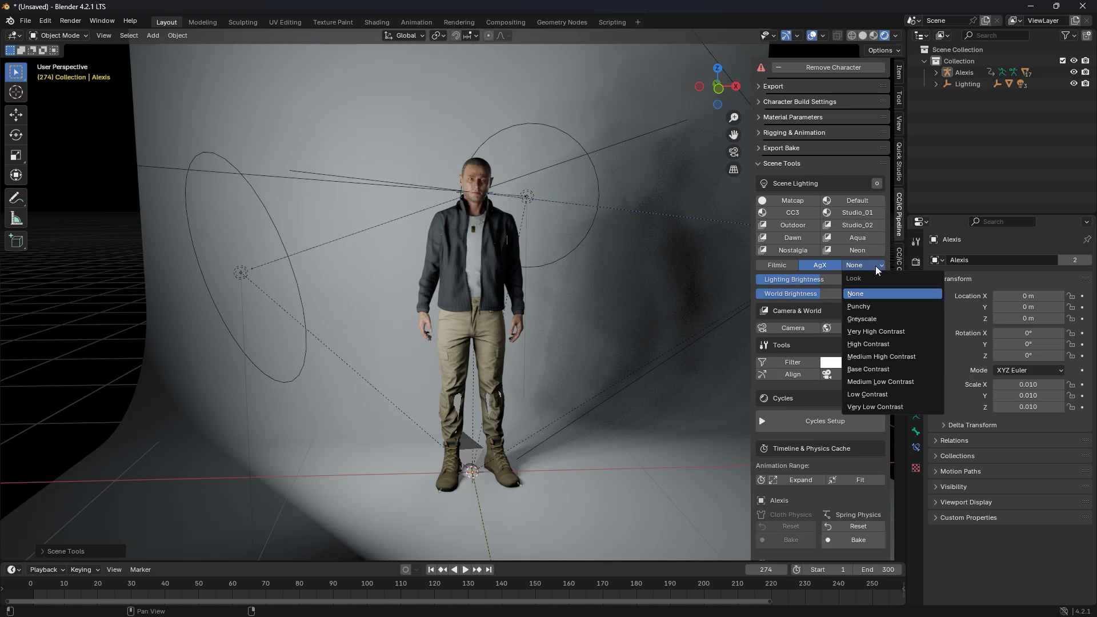
pyautogui.click(872, 267)
# Try a lower Lighting Brightness on the character and reset it to 1.
pyautogui.moveTo(642, 272); pyautogui.dragTo(571, 289, button='middle')
pyautogui.scroll(1, 605, 281)
pyautogui.moveTo(802, 286); pyautogui.dragTo(771, 286)
pyautogui.click(823, 283)
pyautogui.write('1')
pyautogui.press('Return')
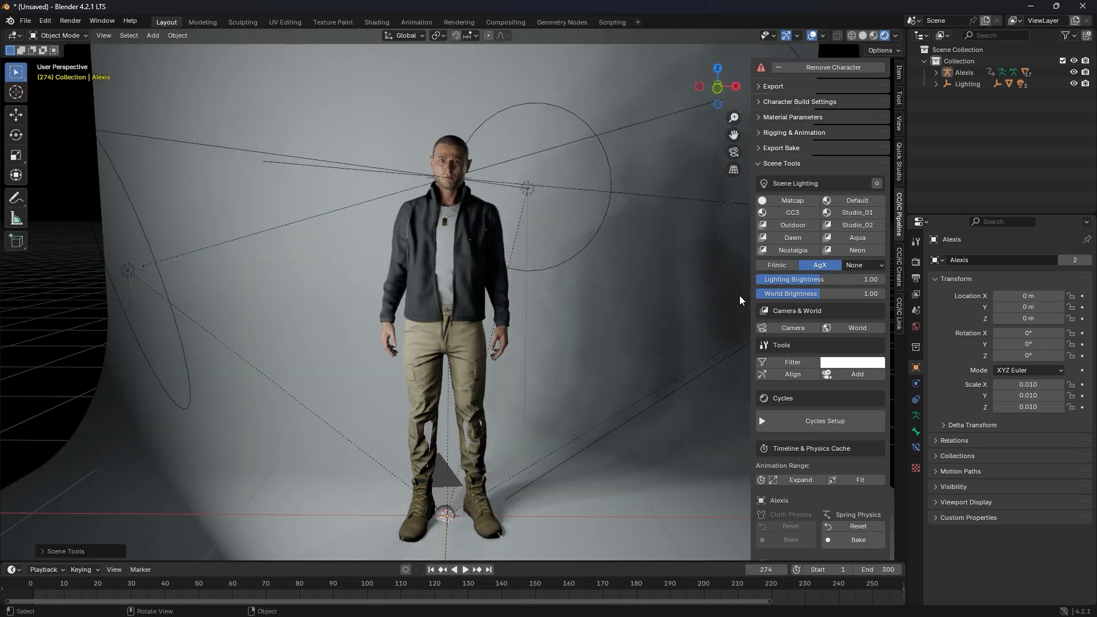
# Try the Outdoor lighting preset with a changed World Brightness, reset the brightness to 1 and return to Studio_02.
pyautogui.scroll(-3, 722, 291)
pyautogui.moveTo(694, 277); pyautogui.dragTo(672, 282, button='middle')
pyautogui.click(788, 224)
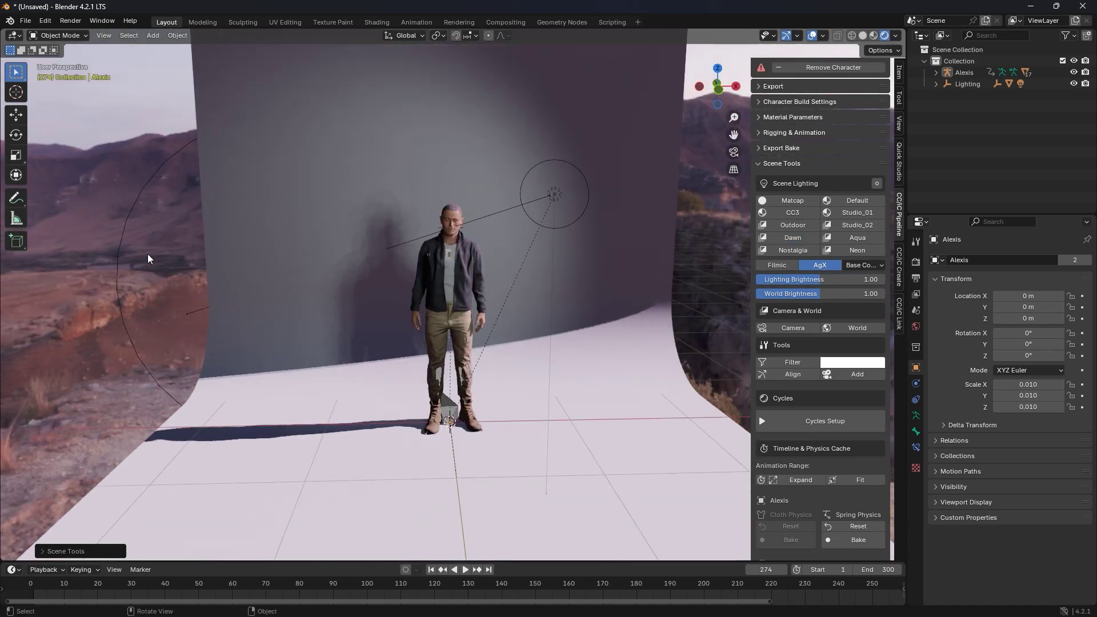
pyautogui.moveTo(798, 293); pyautogui.dragTo(850, 293)
pyautogui.click(828, 293)
pyautogui.write('1')
pyautogui.press('Return')
pyautogui.click(844, 225)
# Test the light filter on the scene with a pale lavender colour and return the lights to a white filter.
pyautogui.scroll(4, 552, 239)
pyautogui.scroll(-1, 553, 240)
pyautogui.scroll(1, 543, 251)
pyautogui.moveTo(543, 251); pyautogui.dragTo(560, 348, button='middle')
pyautogui.scroll(1, 561, 348)
pyautogui.click(845, 362)
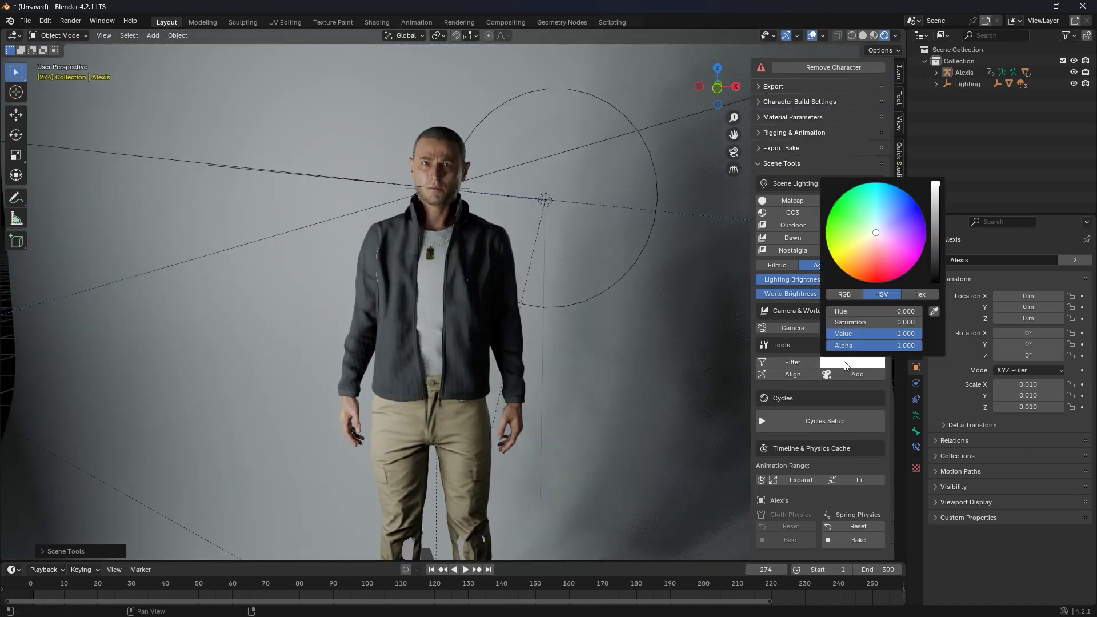
pyautogui.moveTo(873, 239)
pyautogui.mouseDown()
pyautogui.moveTo(880, 248)
pyautogui.moveTo(882, 231)
pyautogui.mouseUp()
pyautogui.click(851, 362)
pyautogui.click(805, 362)
pyautogui.click(837, 362)
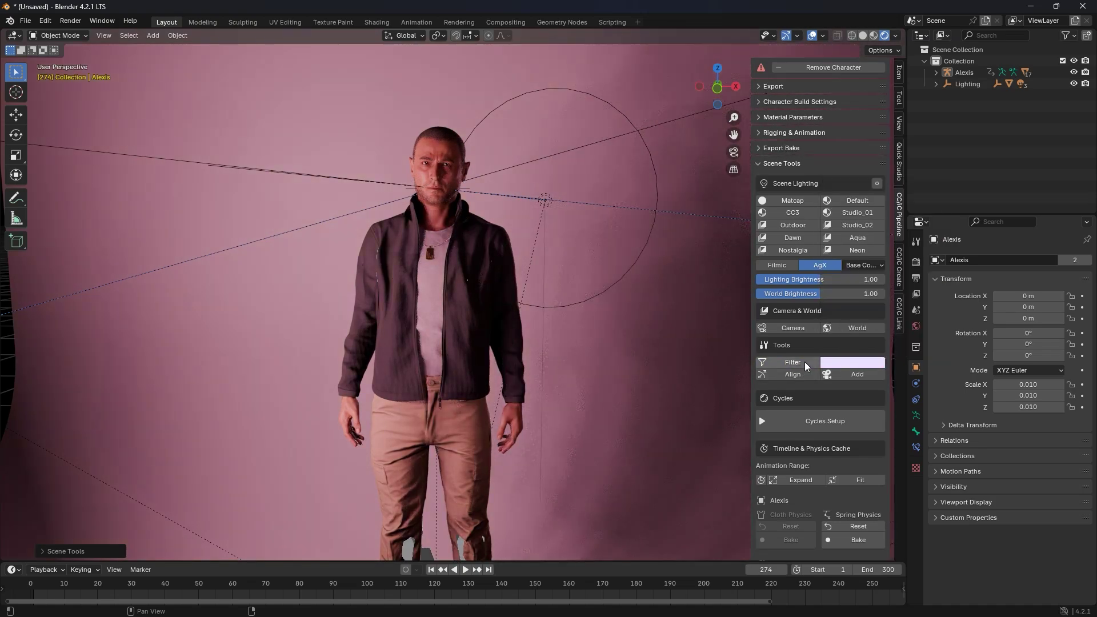
pyautogui.click(793, 361)
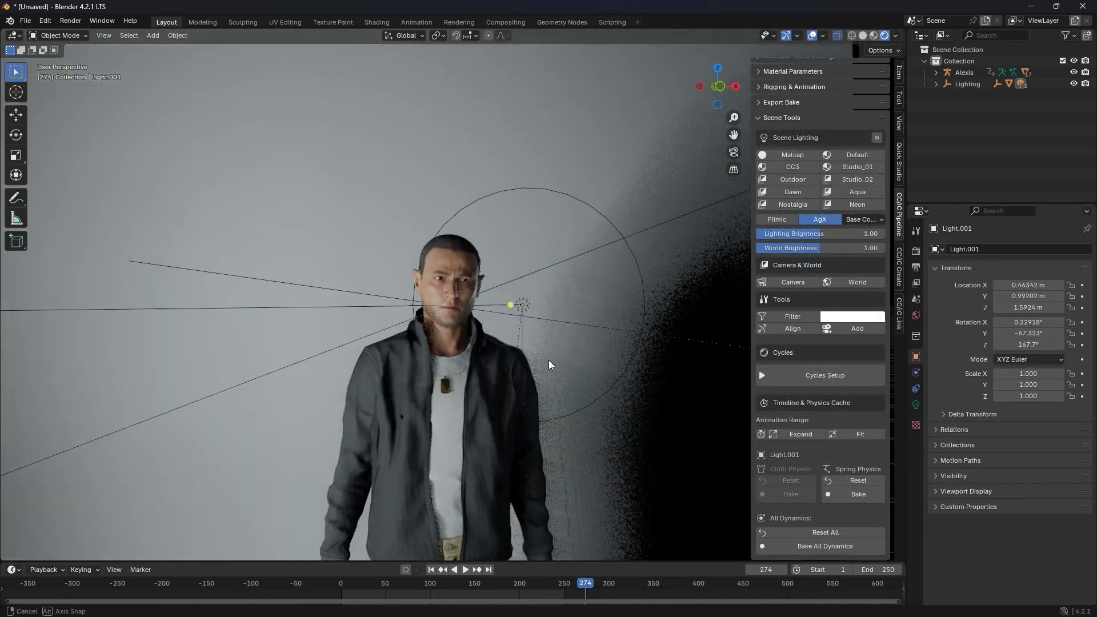
# Add a camera with its target at the character's face, select the camera and look through it.
pyautogui.moveTo(549, 364); pyautogui.dragTo(524, 361, button='middle')
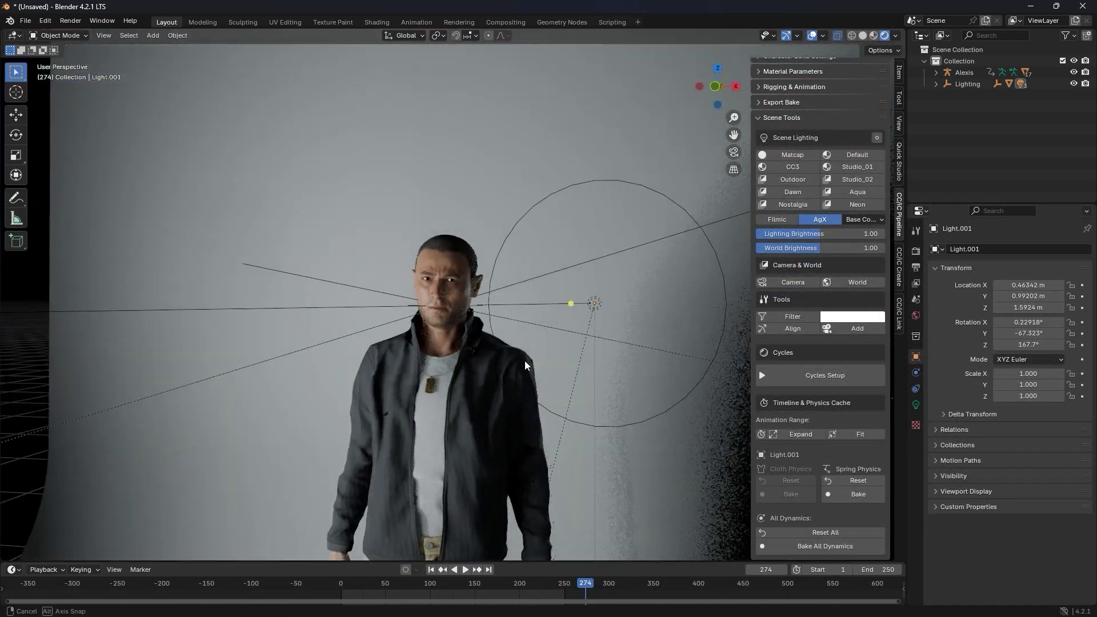
pyautogui.click(793, 282)
pyautogui.moveTo(537, 264); pyautogui.dragTo(537, 223, button='middle')
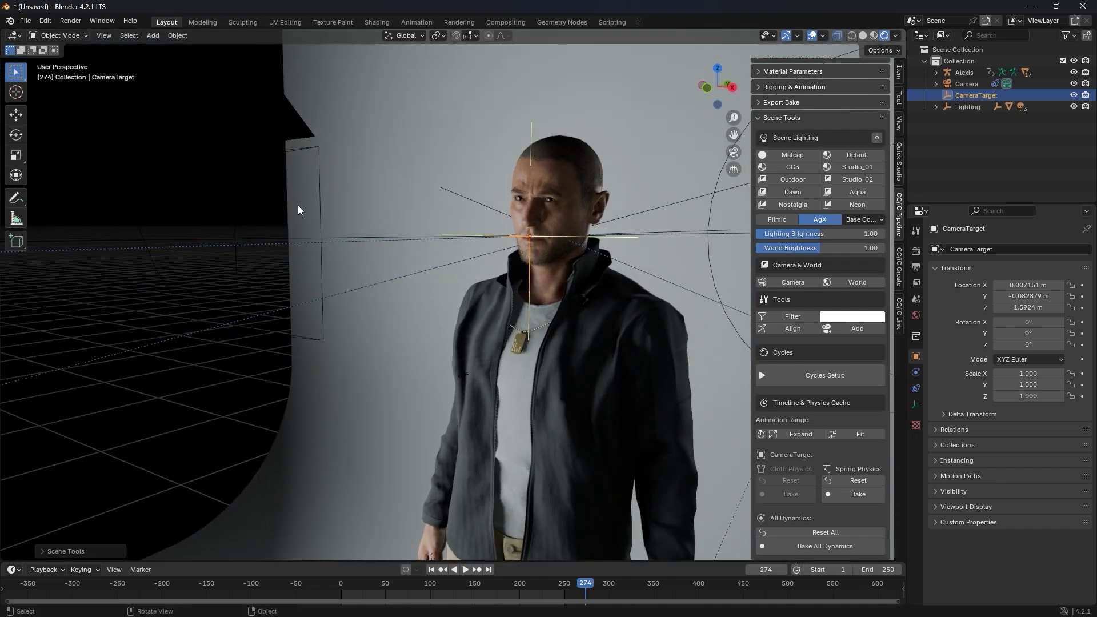
pyautogui.click(289, 116)
pyautogui.press('KP_0')
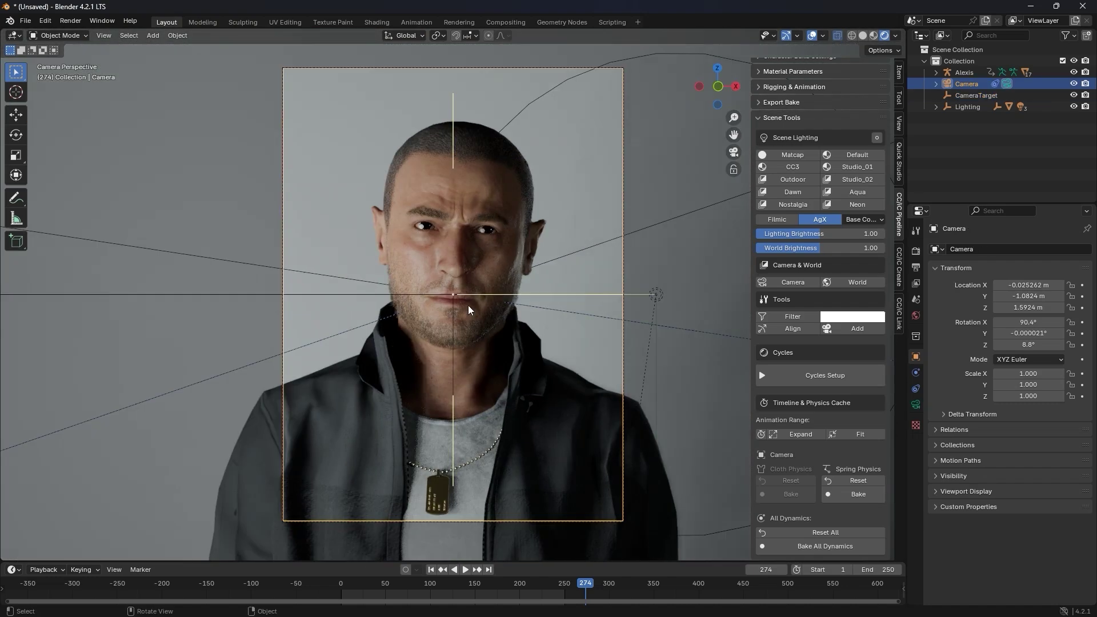
# Try moving CameraTarget around the character's face to re-aim the camera.
pyautogui.click(536, 296)
pyautogui.press('g')
pyautogui.hotkey('ctrl', 'z')
pyautogui.moveTo(553, 294); pyautogui.dragTo(451, 268, button='middle')
pyautogui.click(473, 285)
pyautogui.click(464, 293)
pyautogui.click(464, 293)
pyautogui.moveTo(559, 246); pyautogui.dragTo(591, 252, button='middle')
pyautogui.press('g')
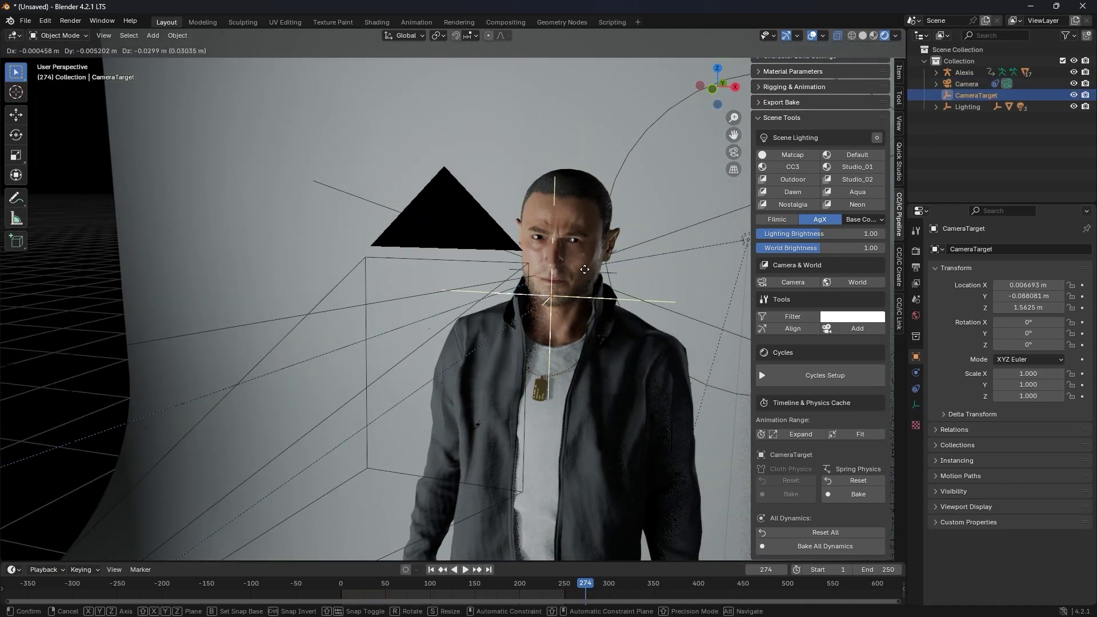
pyautogui.click(594, 237)
# Return to the camera view and show the rendered image to examine the beard, collar and necklace up close.
pyautogui.press('KP_0')
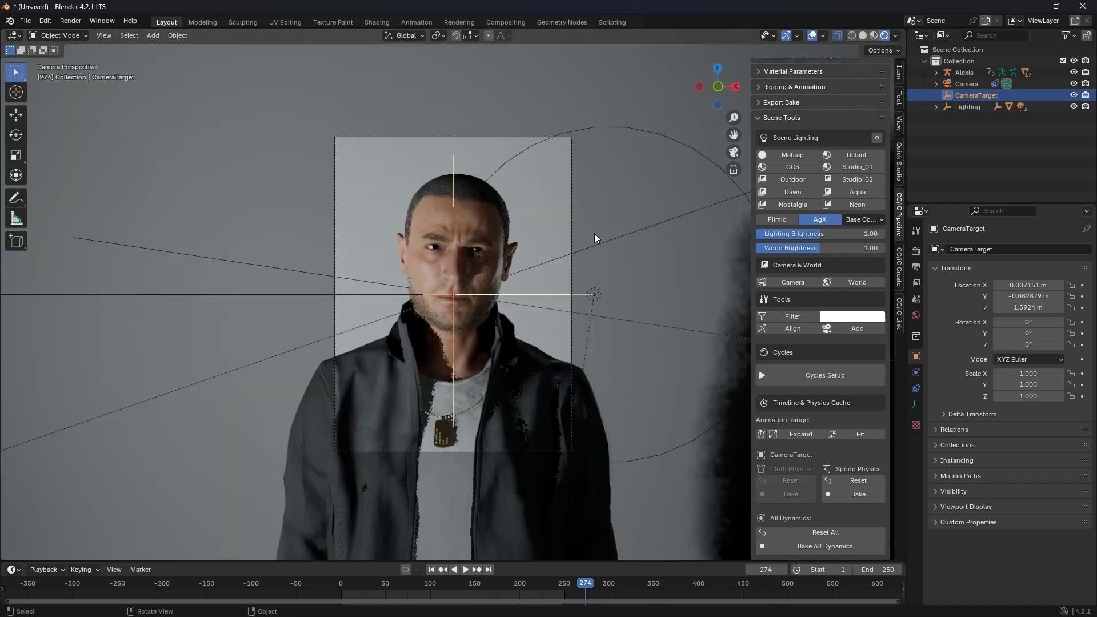
pyautogui.scroll(4, 506, 279)
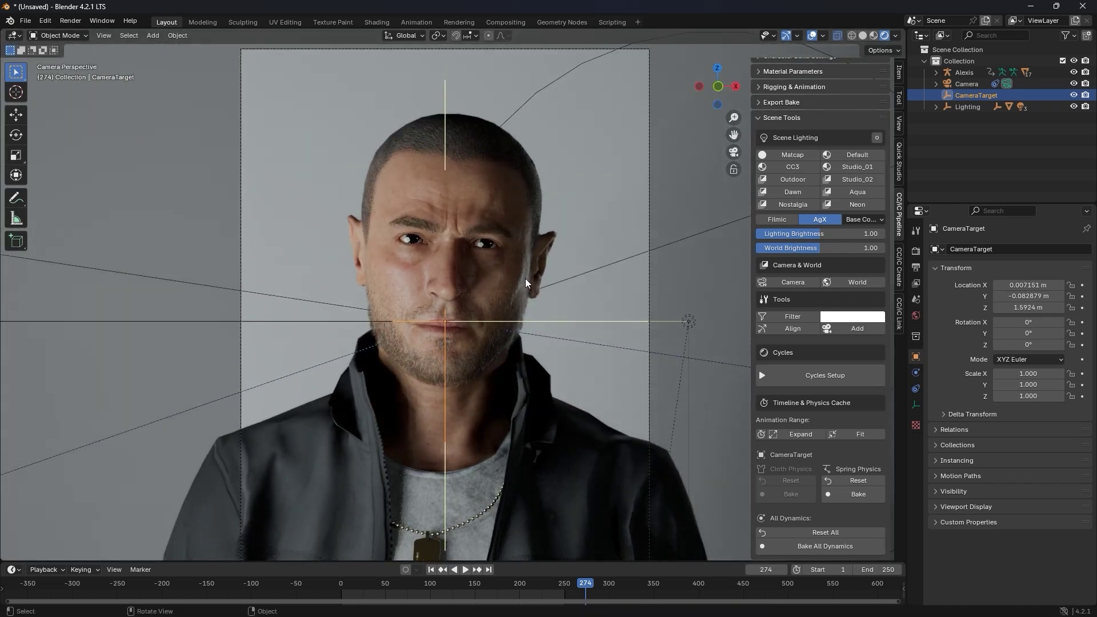
pyautogui.click(68, 21)
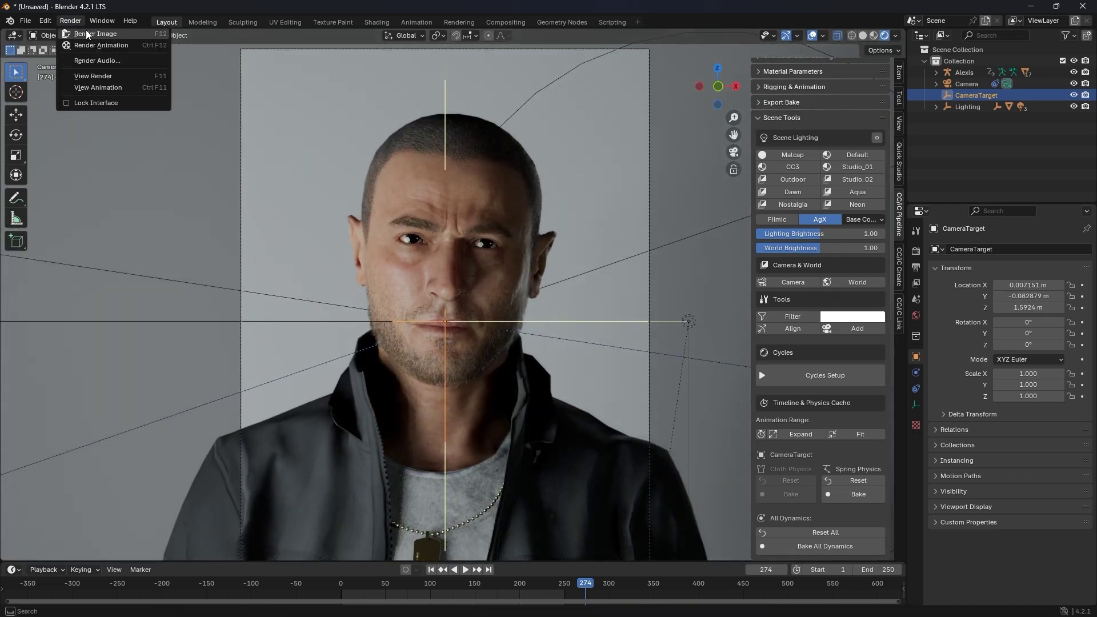
pyautogui.click(139, 76)
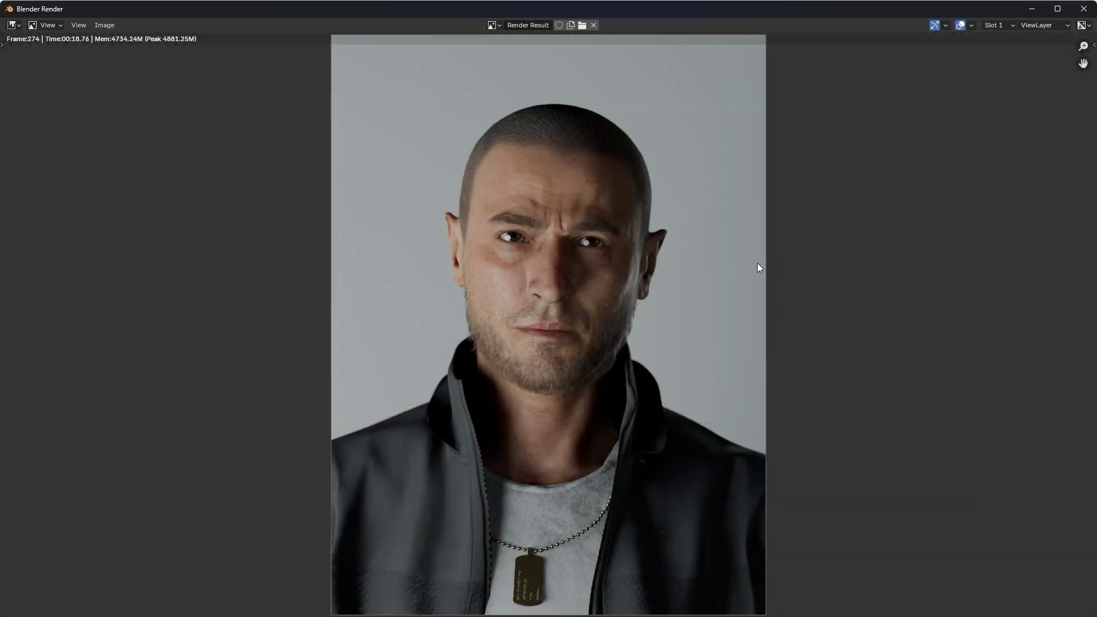
pyautogui.scroll(4, 549, 305)
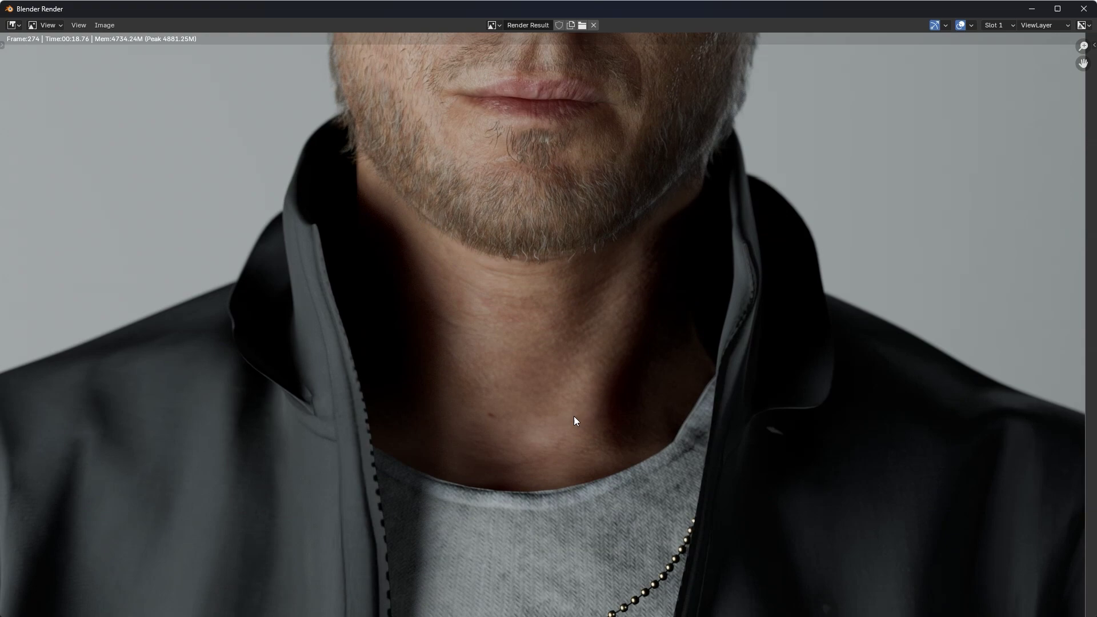
pyautogui.moveTo(693, 475); pyautogui.dragTo(741, 208, button='middle')
pyautogui.moveTo(776, 176); pyautogui.dragTo(729, 284, button='middle')
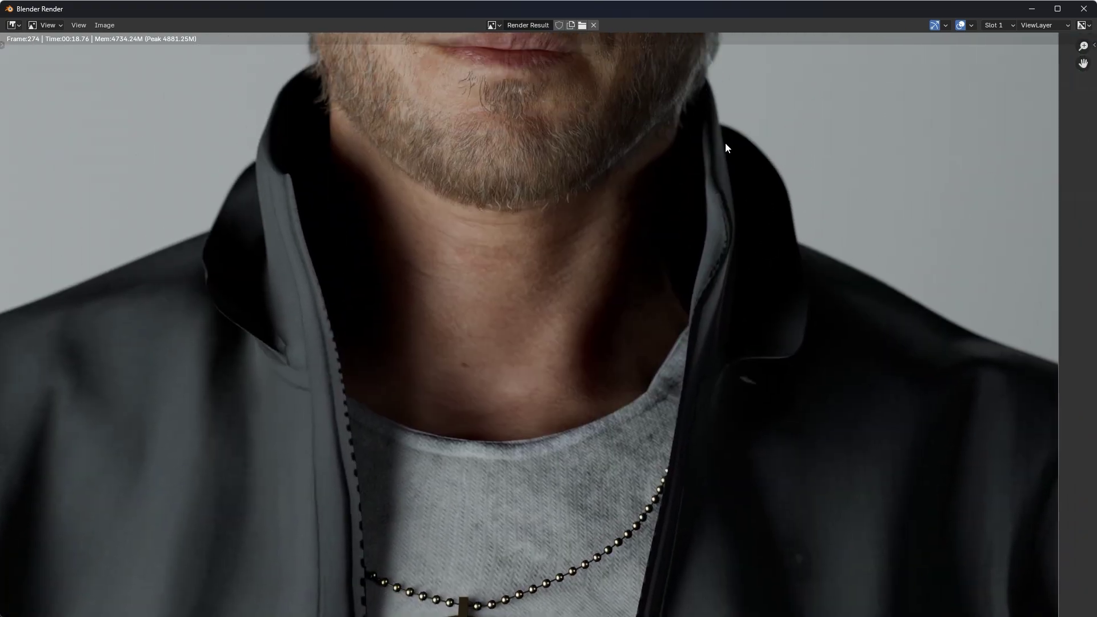
pyautogui.moveTo(725, 143); pyautogui.dragTo(757, 581, button='middle')
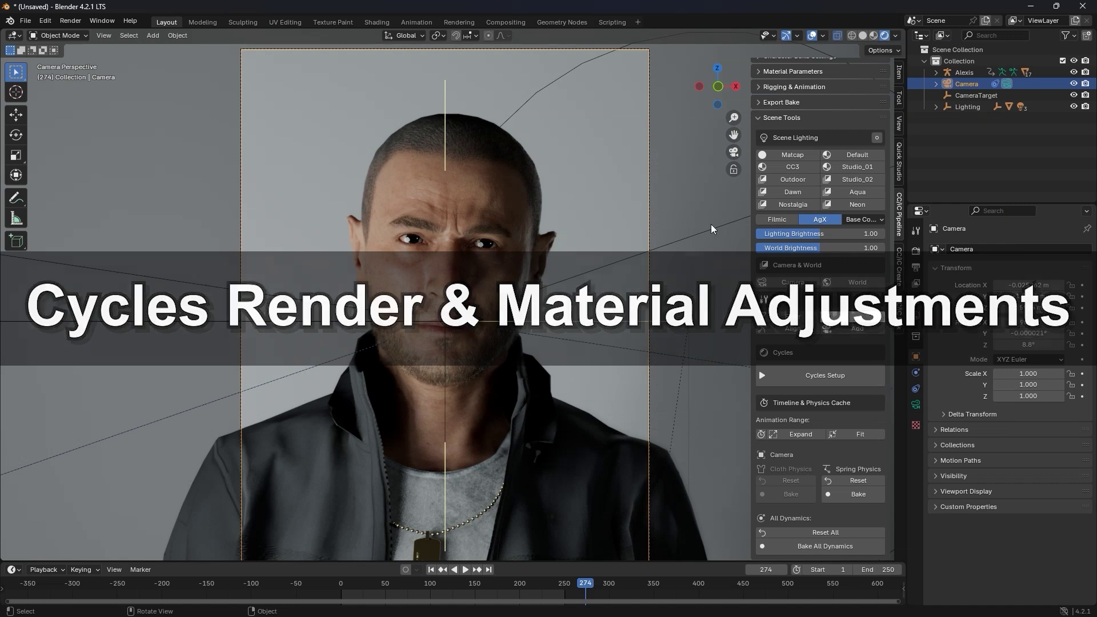
# Review the Eevee and Cycles options in the Character Build Settings and collapse them again.
pyautogui.click(758, 117)
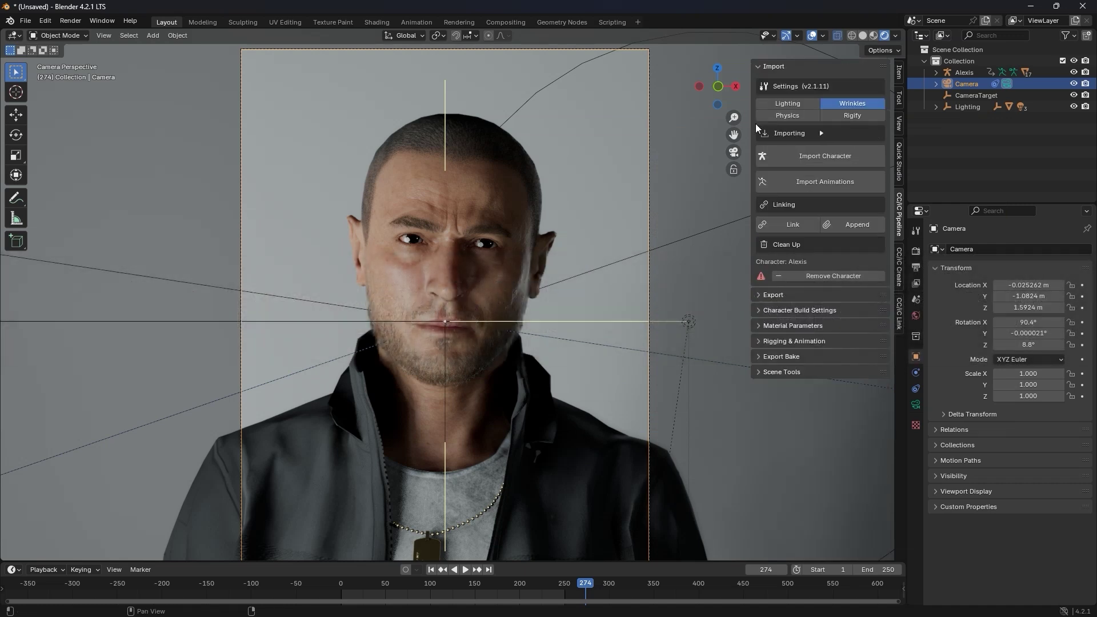
pyautogui.click(765, 311)
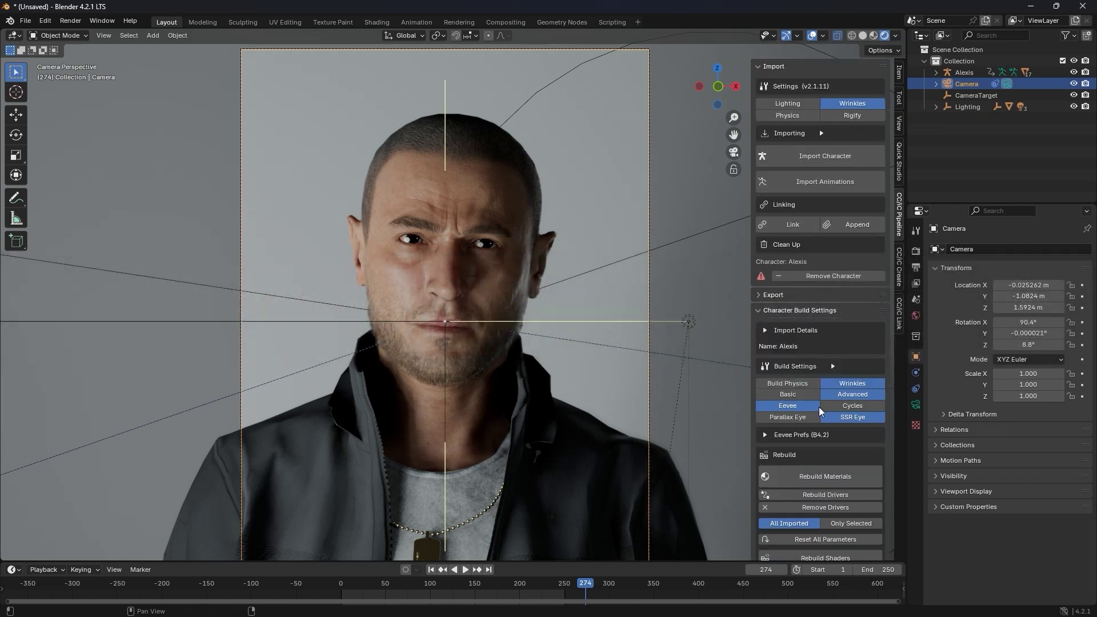
pyautogui.click(759, 311)
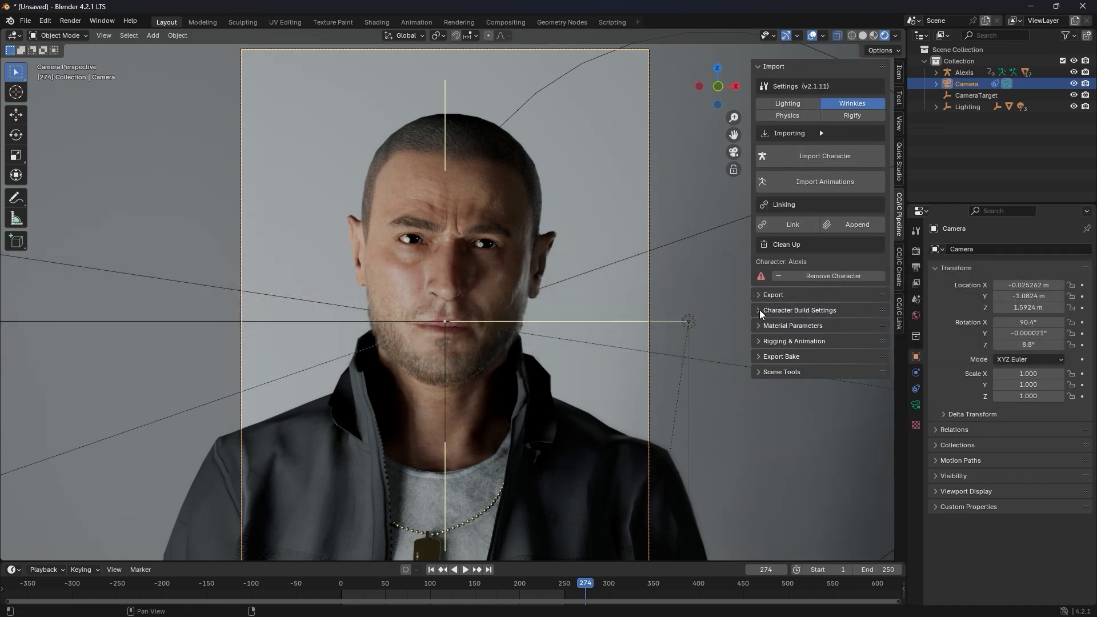
# Run the Cycles Setup for the character, switch the viewport to Material Preview shading and select the backdrop.
pyautogui.click(789, 368)
pyautogui.scroll(-10, 805, 374)
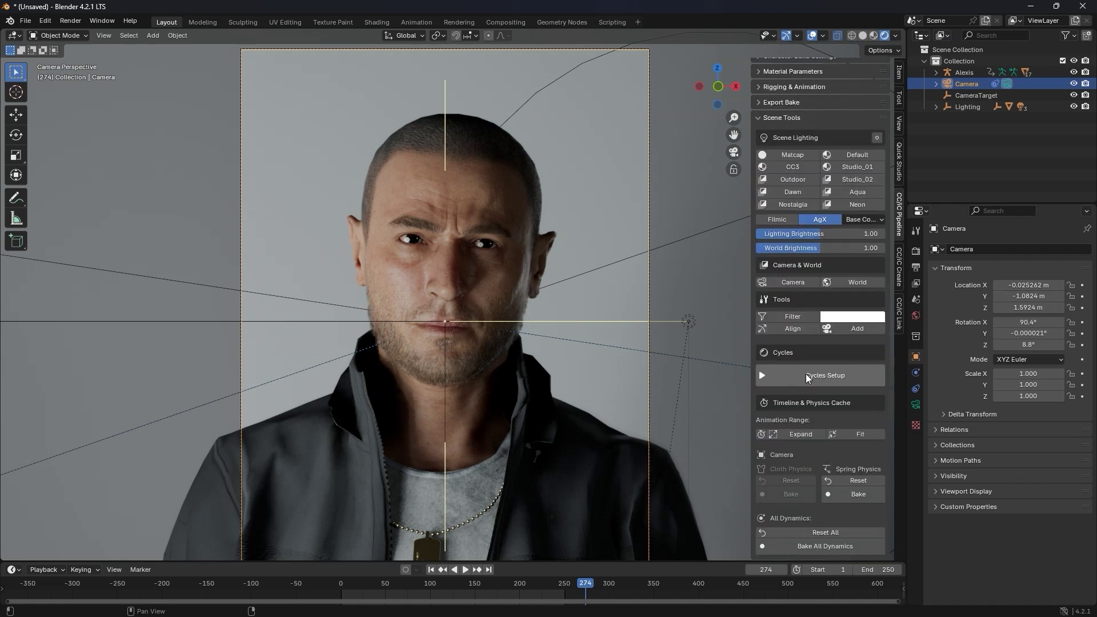
pyautogui.click(848, 379)
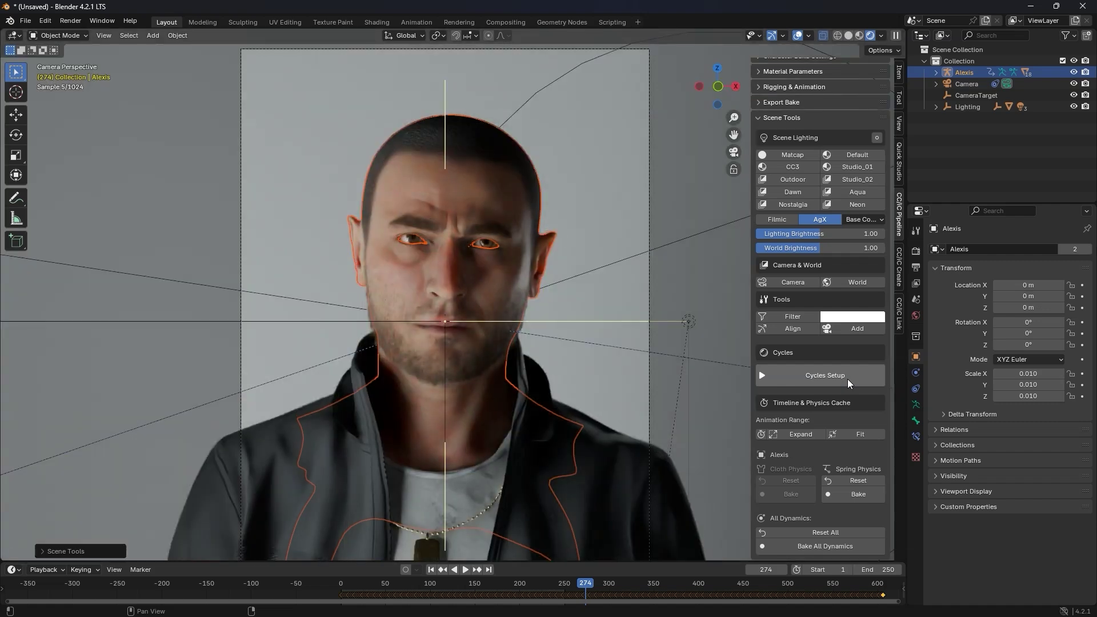
pyautogui.click(858, 36)
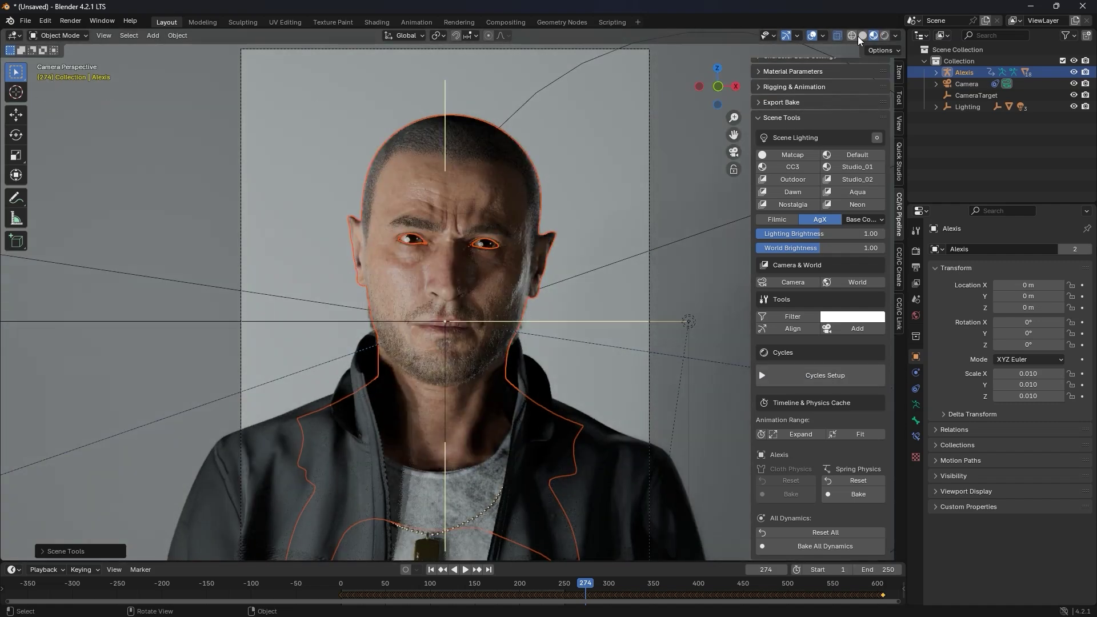
pyautogui.click(605, 234)
# Check the Cycles engine and sampling settings and the Subdivision modifier on CC_Base_Body.
pyautogui.click(916, 251)
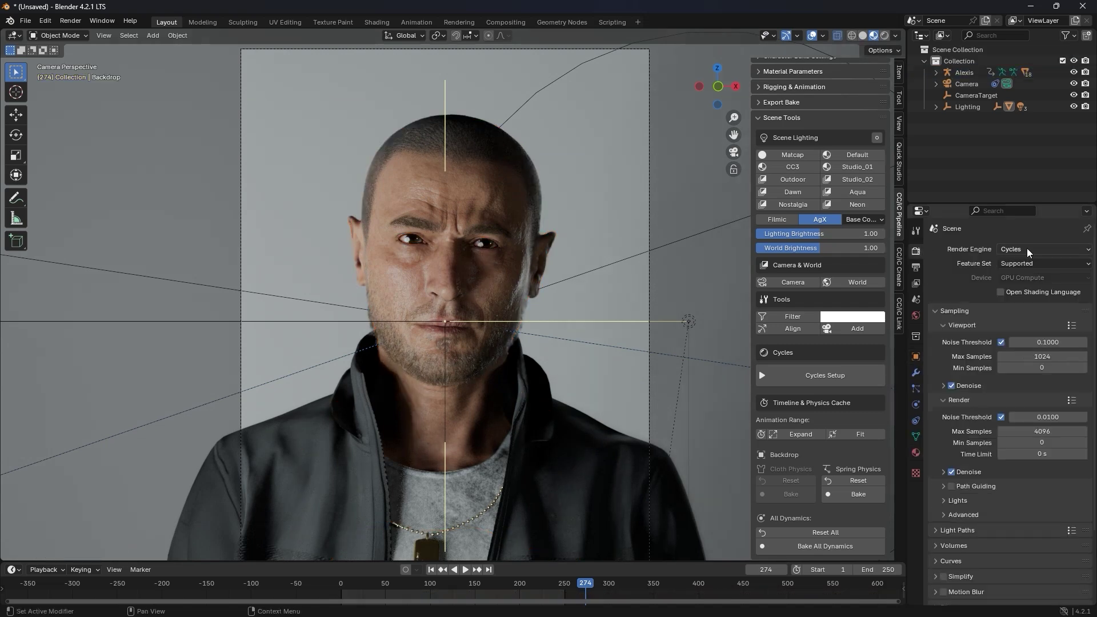
pyautogui.click(457, 195)
pyautogui.click(916, 374)
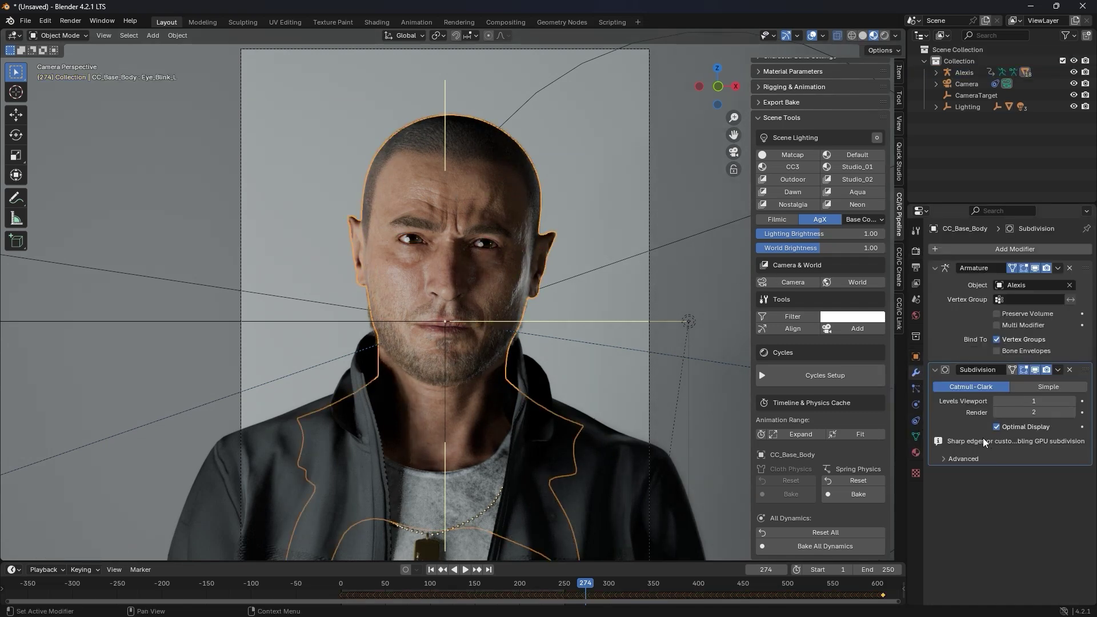
pyautogui.click(916, 251)
pyautogui.scroll(-3, 991, 363)
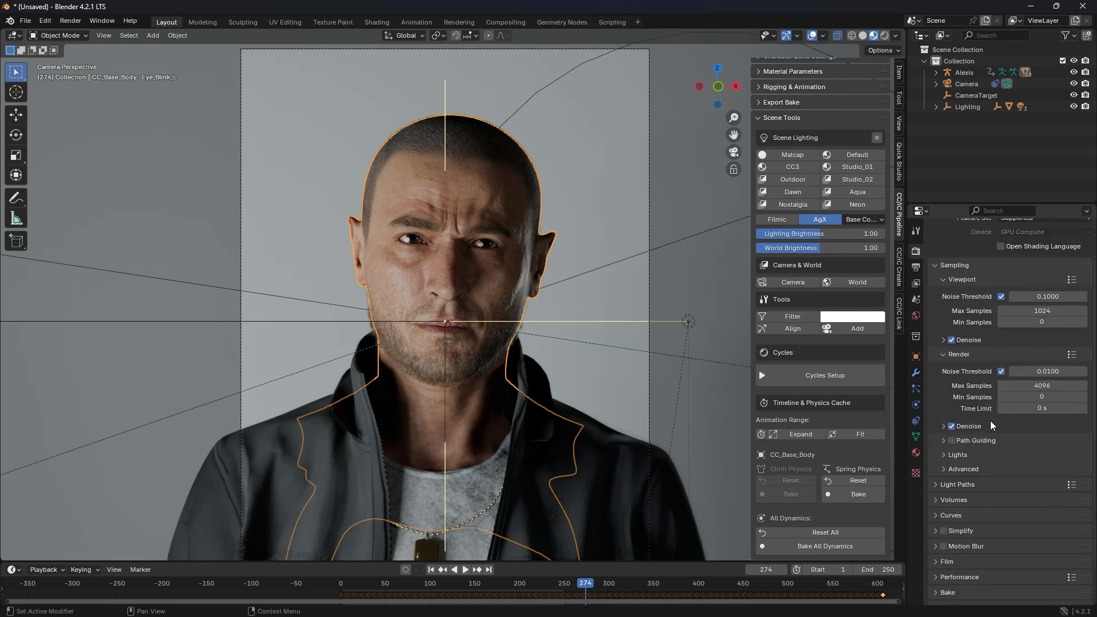
# Review the output and render properties, and render the current frame as an image.
pyautogui.click(916, 267)
pyautogui.scroll(2, 994, 284)
pyautogui.click(916, 252)
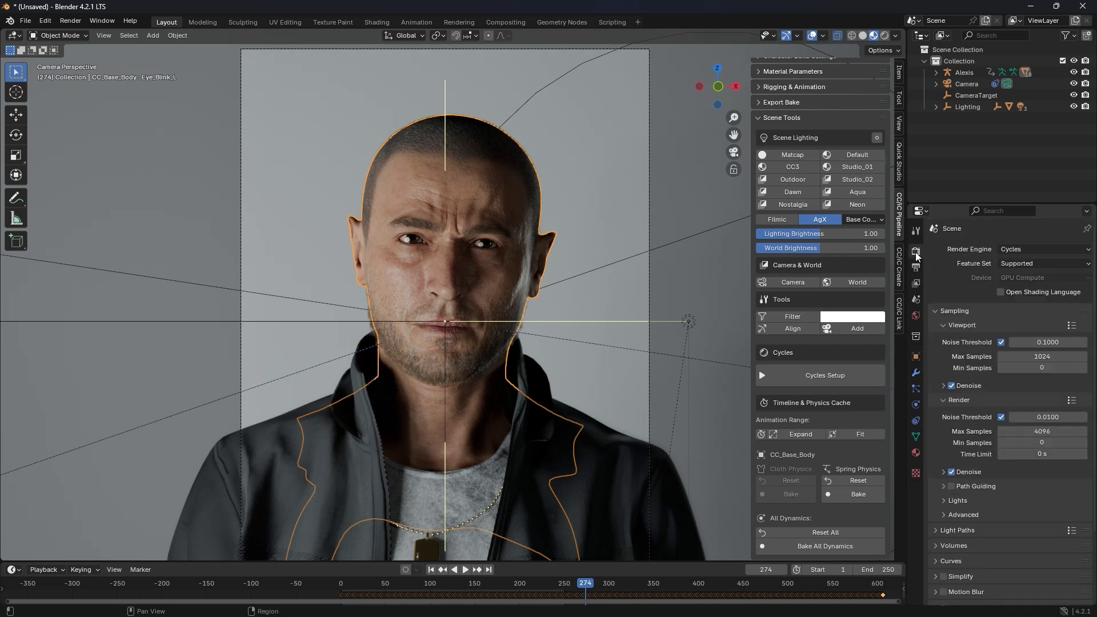
pyautogui.click(69, 21)
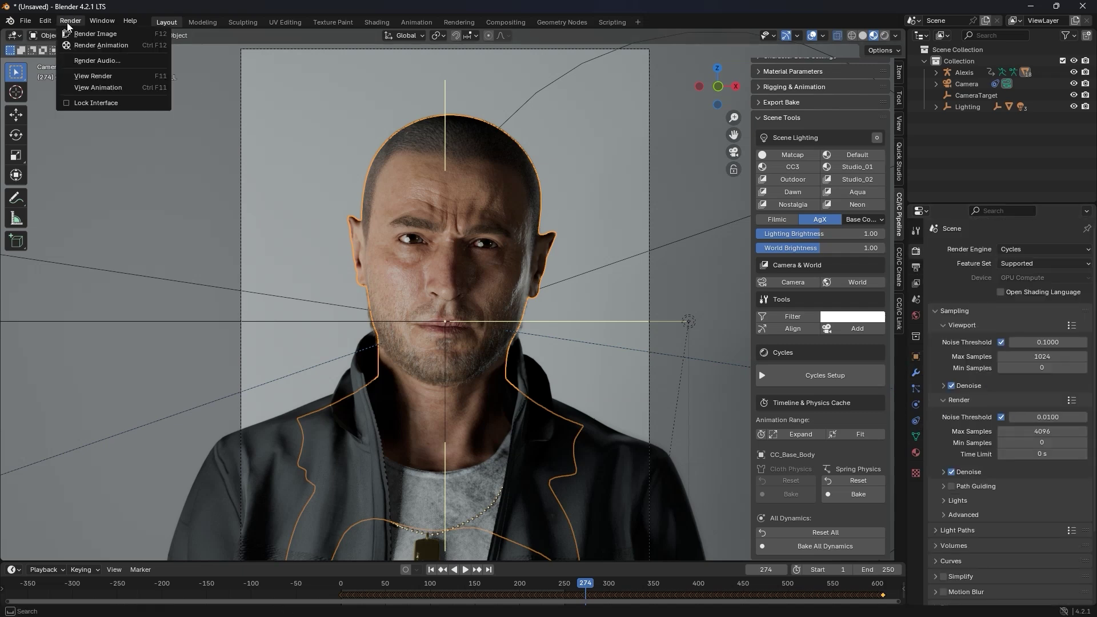
pyautogui.click(131, 34)
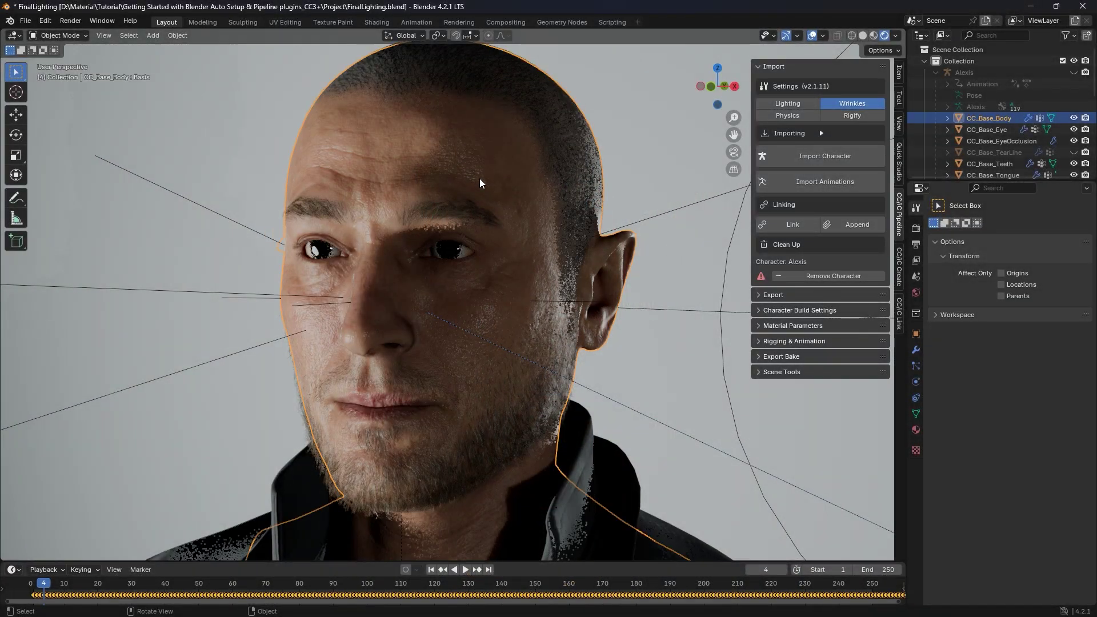
# Expand the head skin's Material Parameters and pick the eyebrow and jacket collar to examine other materials.
pyautogui.click(760, 325)
pyautogui.scroll(-10, 787, 378)
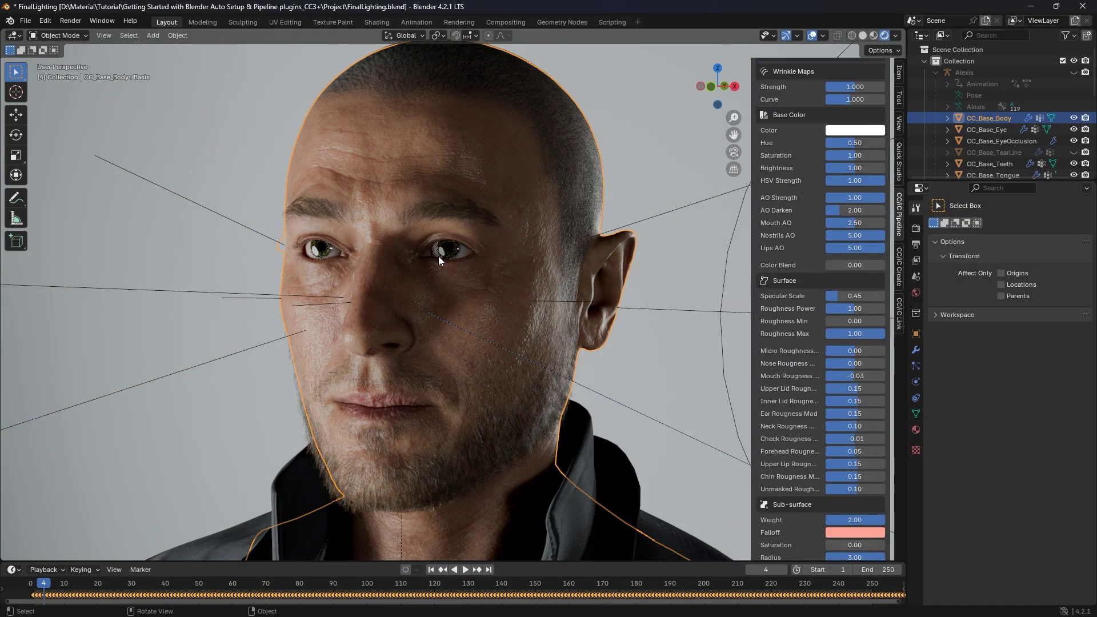
pyautogui.click(435, 213)
pyautogui.click(571, 501)
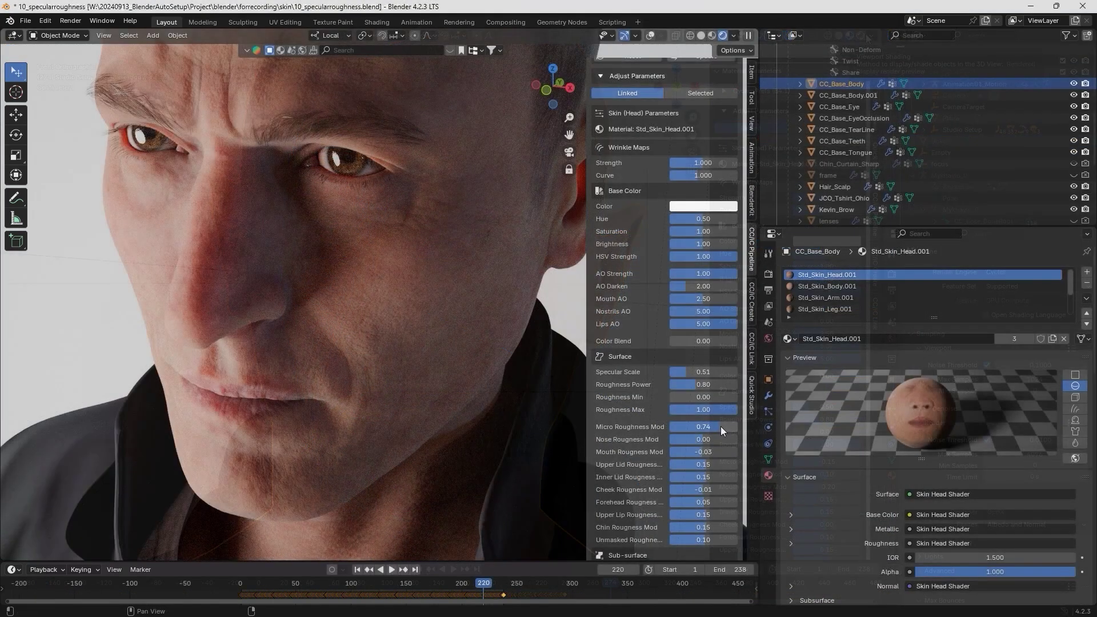
# Set the head skin's Micro Roughness Mod to -0.13, Nose Roughness Mod to 0.12 and Forehead Roughness Mod to 0.07.
pyautogui.moveTo(721, 426); pyautogui.dragTo(700, 426)
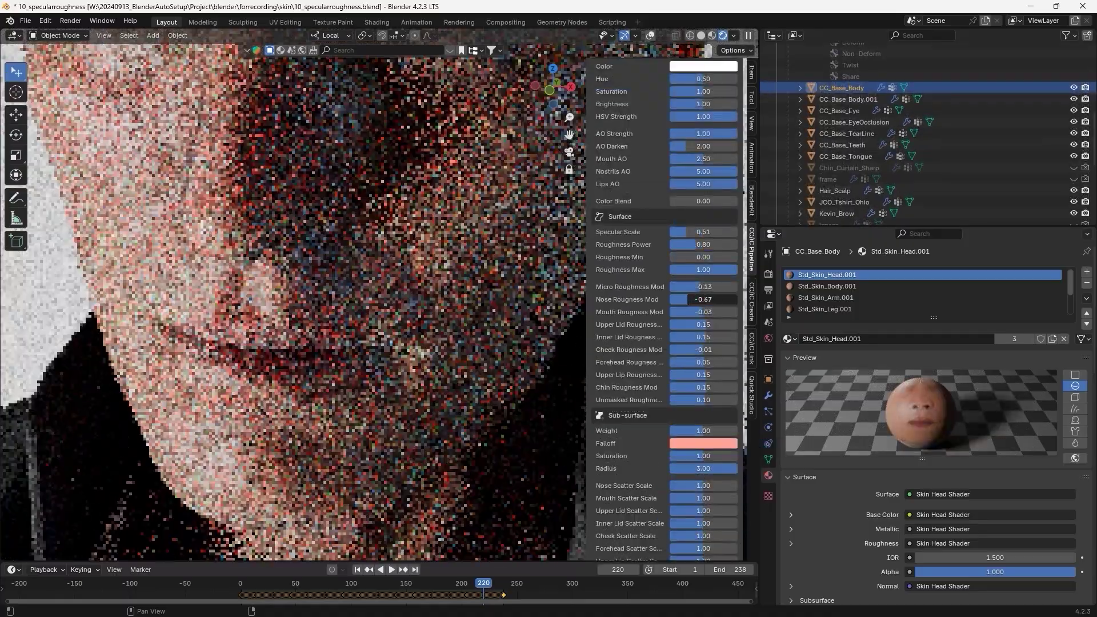
pyautogui.moveTo(696, 299); pyautogui.dragTo(721, 303)
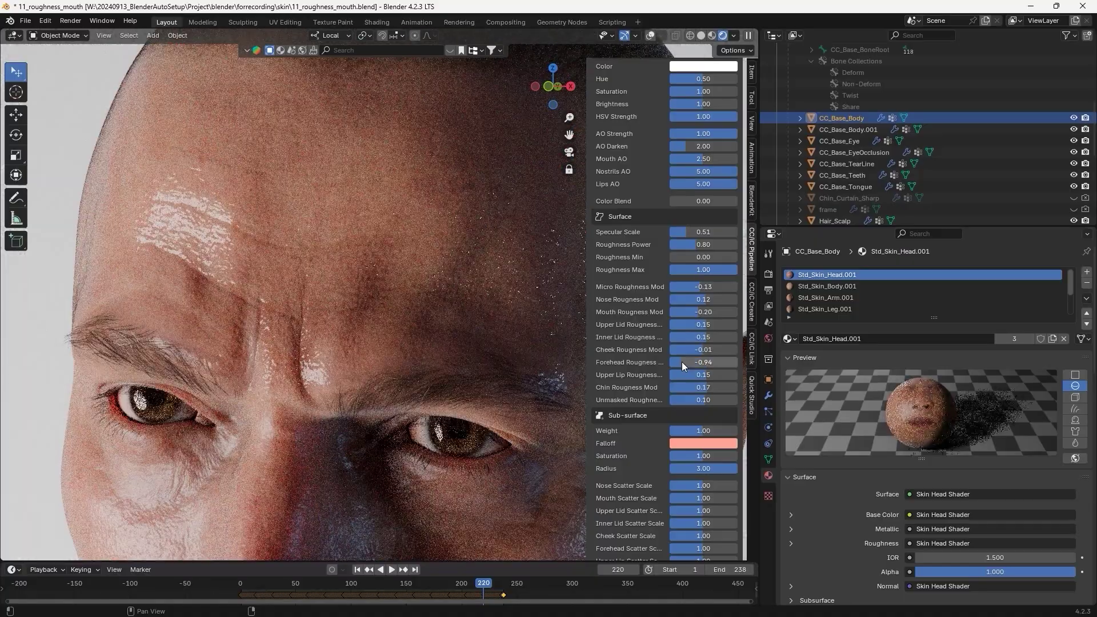
pyautogui.moveTo(681, 361); pyautogui.dragTo(713, 362)
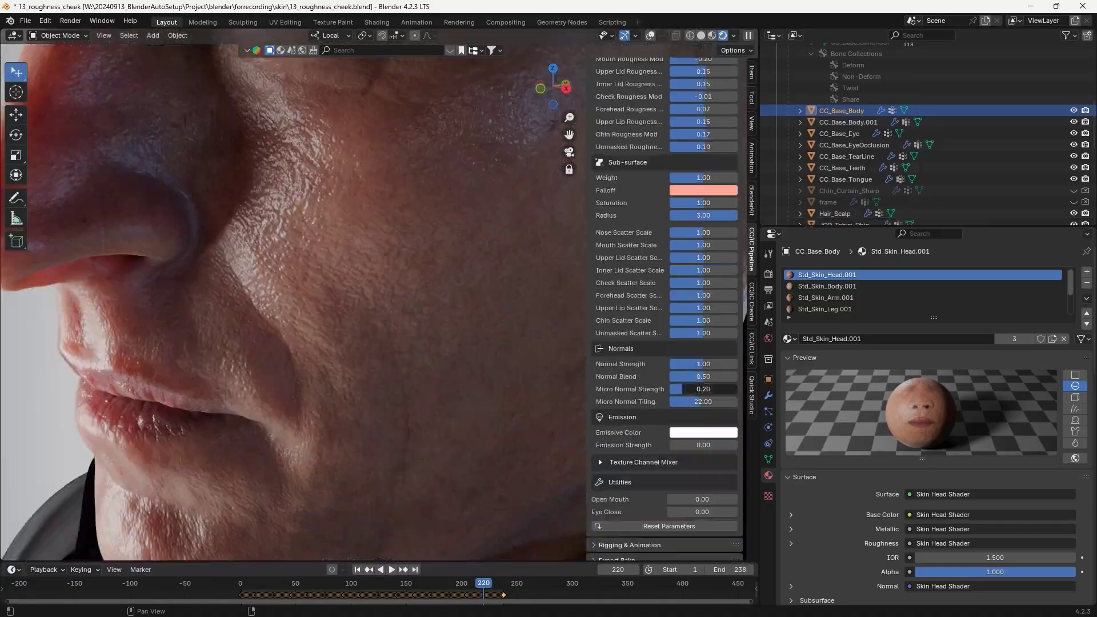
# Adjust the head skin's Micro Normal Strength.
pyautogui.moveTo(686, 389)
pyautogui.mouseDown()
pyautogui.moveTo(739, 389)
pyautogui.moveTo(673, 401)
pyautogui.moveTo(680, 388)
pyautogui.mouseUp()
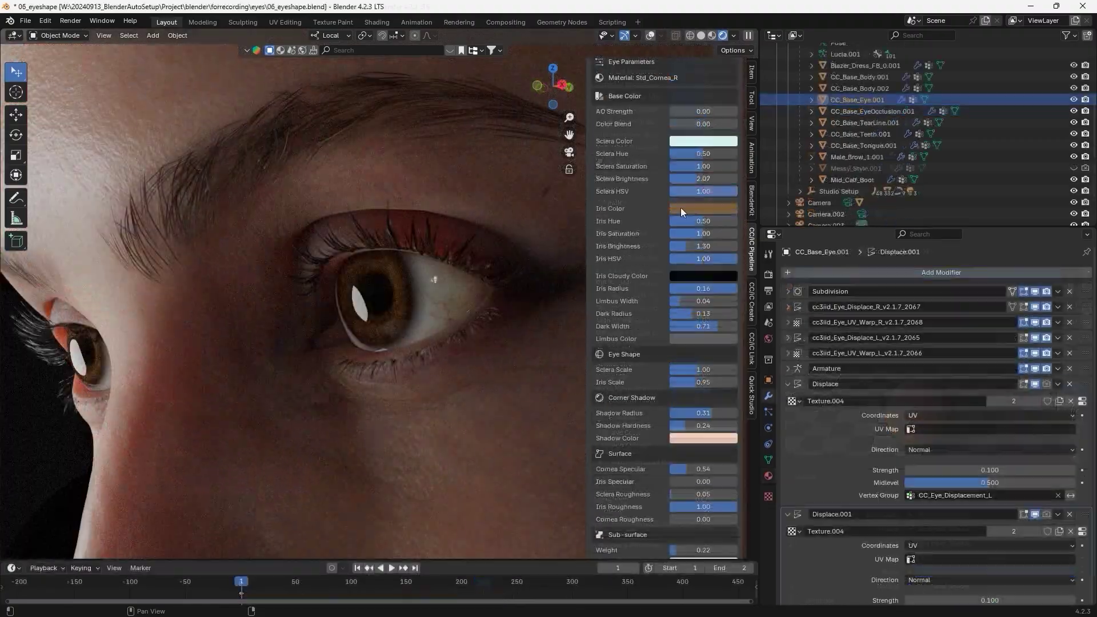
# Change the eye material's Iris Color to green and raise its Iris Brightness.
pyautogui.click(680, 208)
pyautogui.click(708, 75)
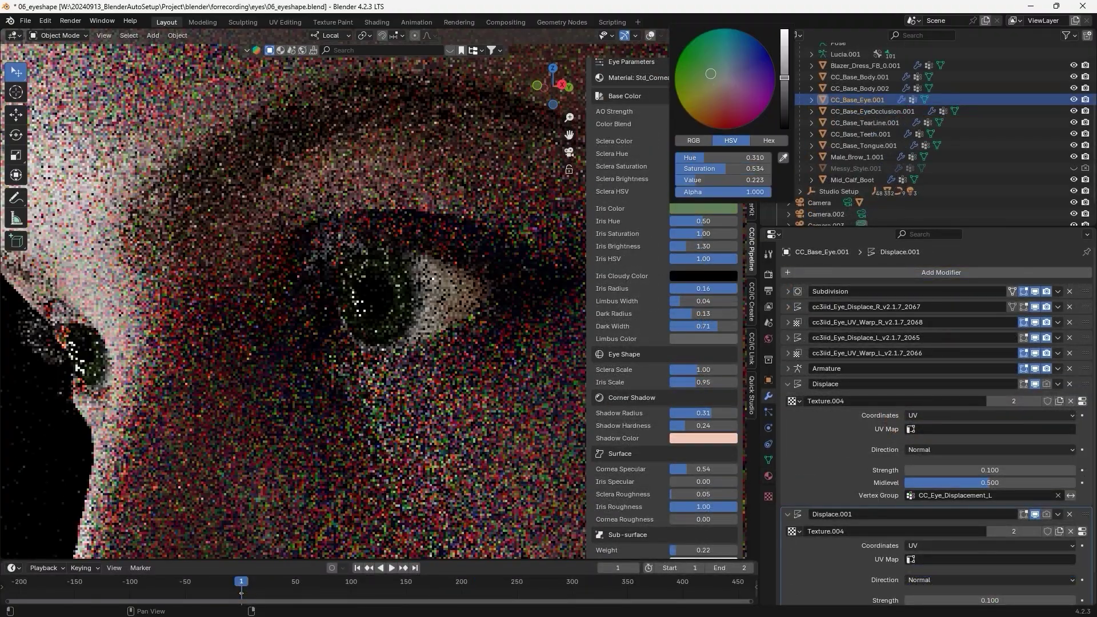
pyautogui.moveTo(708, 74); pyautogui.dragTo(725, 70)
pyautogui.moveTo(687, 246)
pyautogui.mouseDown()
pyautogui.moveTo(718, 245)
pyautogui.moveTo(697, 246)
pyautogui.mouseUp()
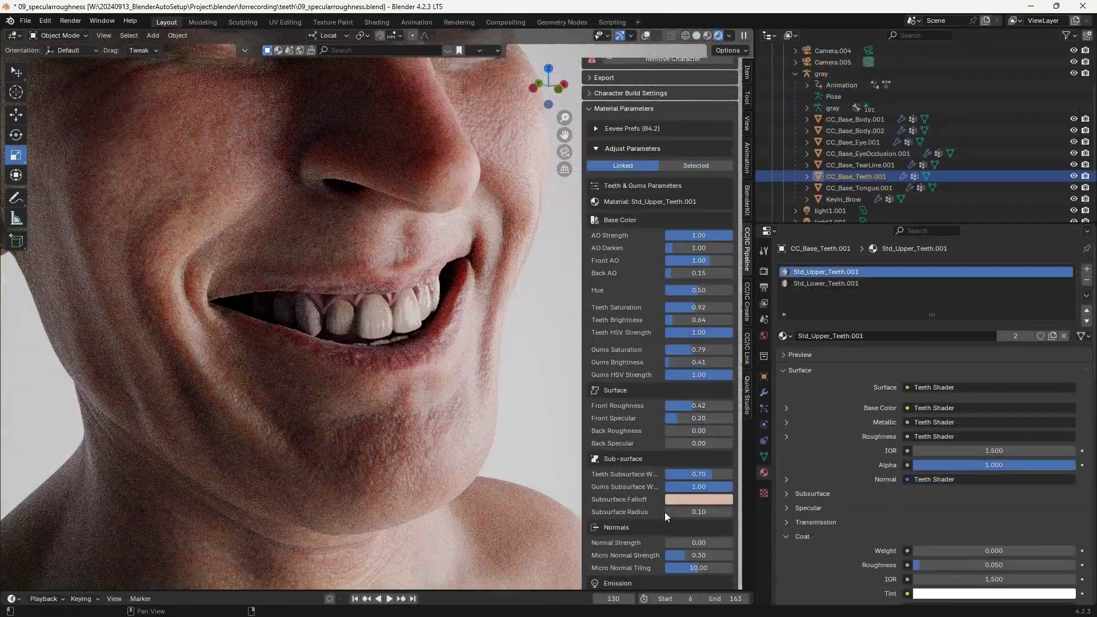
# Raise the upper teeth's Subsurface Radius and adjust the hair material's Roughness Strength.
pyautogui.moveTo(664, 511); pyautogui.dragTo(698, 512)
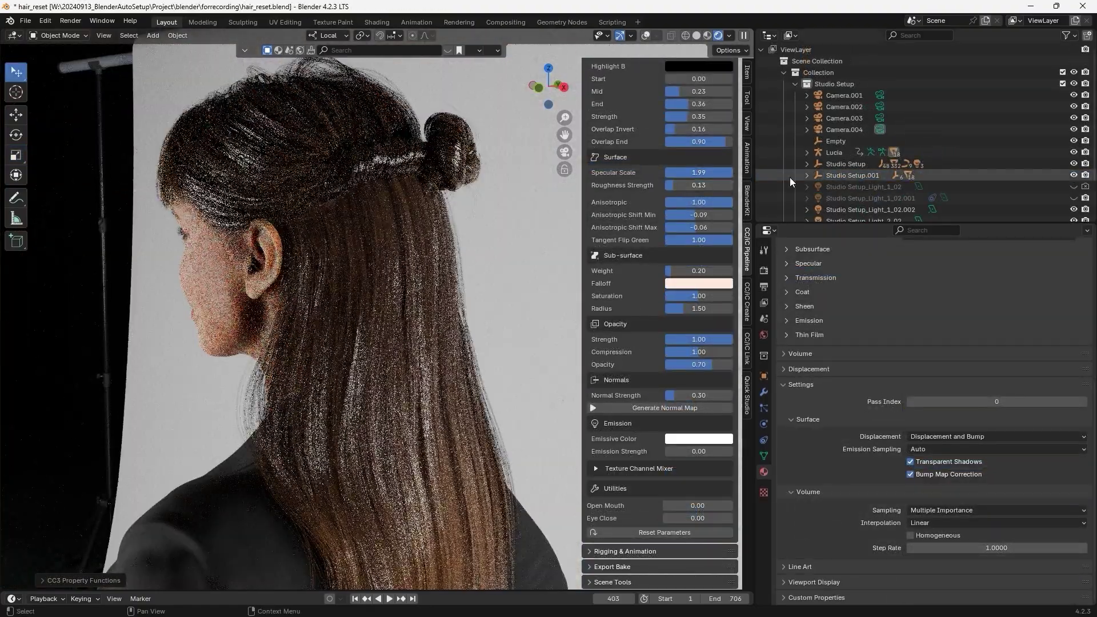
pyautogui.moveTo(696, 184)
pyautogui.mouseDown()
pyautogui.moveTo(721, 185)
pyautogui.moveTo(694, 185)
pyautogui.moveTo(693, 172)
pyautogui.moveTo(665, 202)
pyautogui.moveTo(697, 202)
pyautogui.mouseUp()
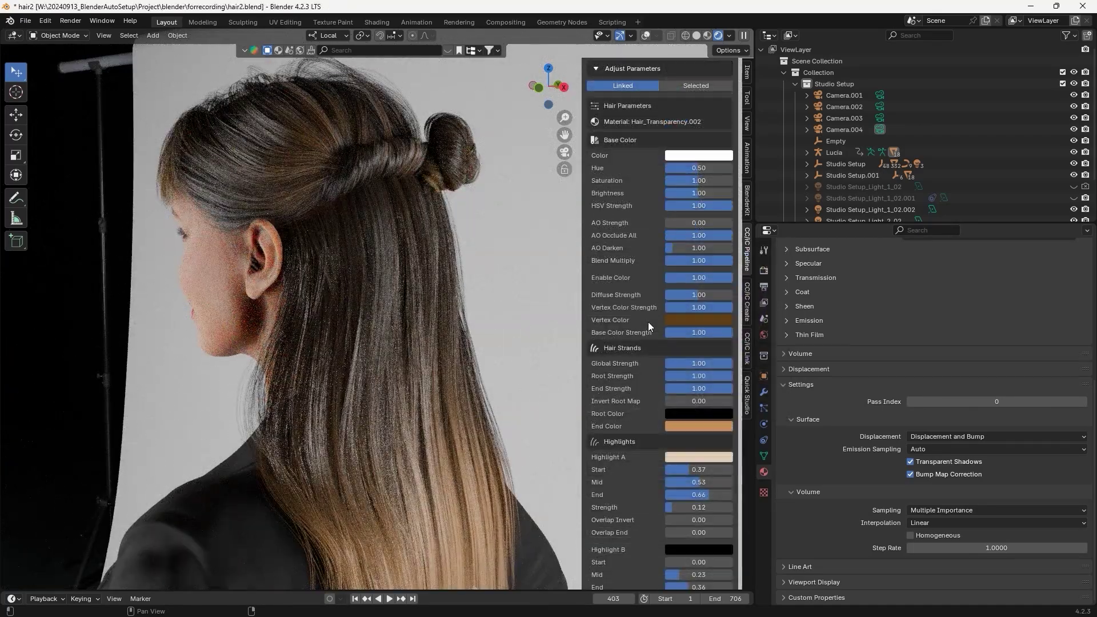
# Set the hair strands' End Color to purple, hex 8D4F7F.
pyautogui.click(698, 426)
pyautogui.click(735, 311)
pyautogui.moveTo(779, 271); pyautogui.dragTo(780, 291)
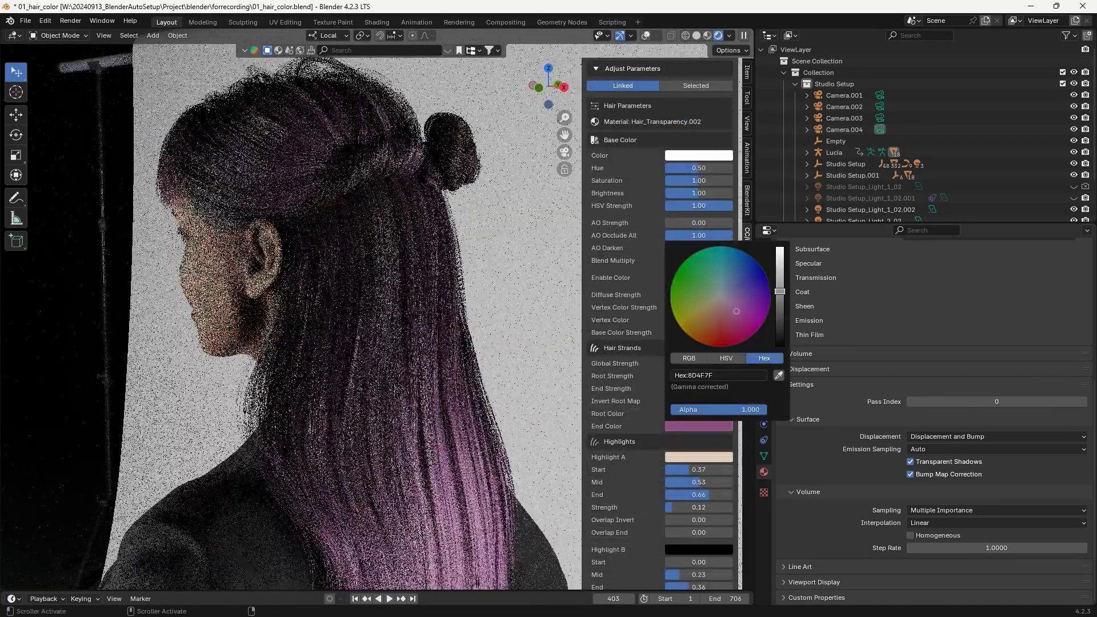
# Raise the hair's Invert Root Map value and adjust the Start of Highlight A.
pyautogui.moveTo(670, 401); pyautogui.dragTo(724, 401)
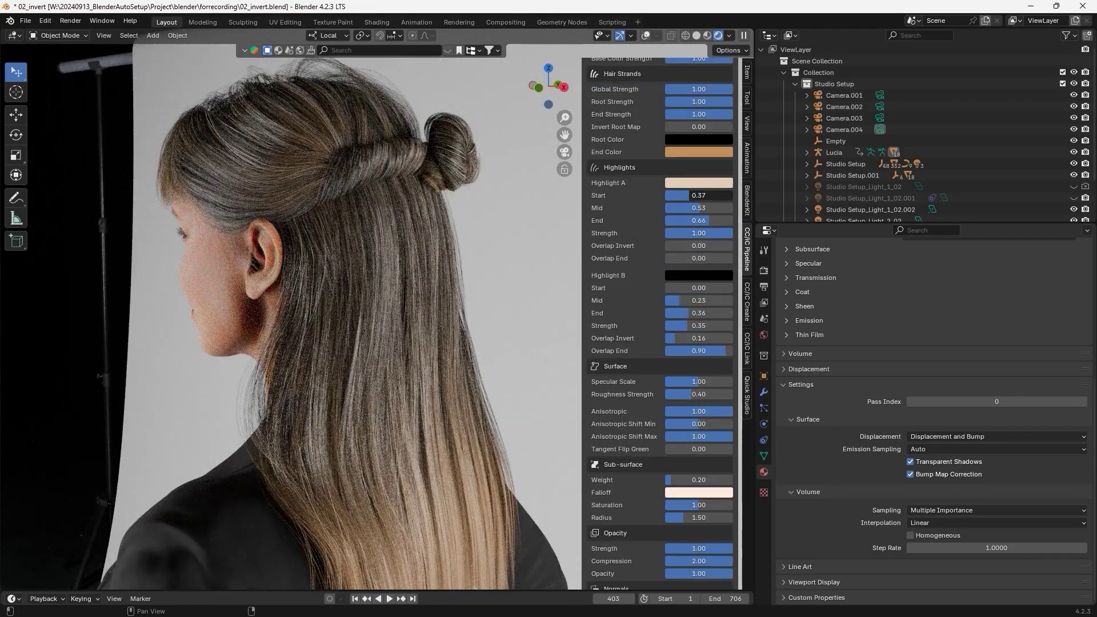
pyautogui.moveTo(689, 195); pyautogui.dragTo(685, 221)
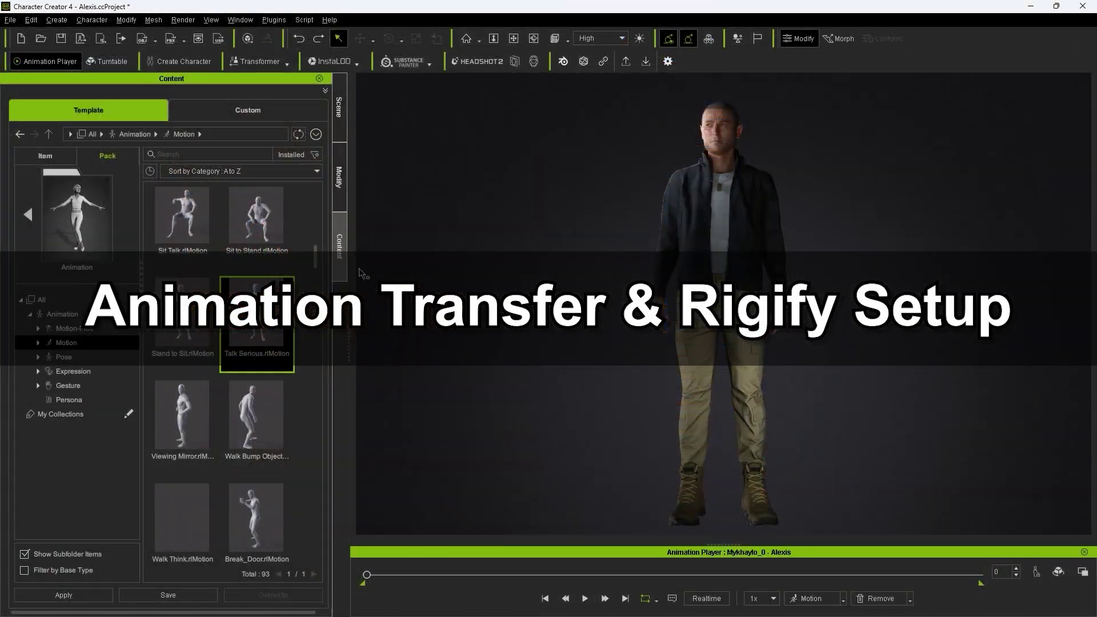
# In Character Creator, apply the Talk Serious motion to the character, stop its playback and return to the first frame.
pyautogui.moveTo(257, 323); pyautogui.dragTo(729, 230)
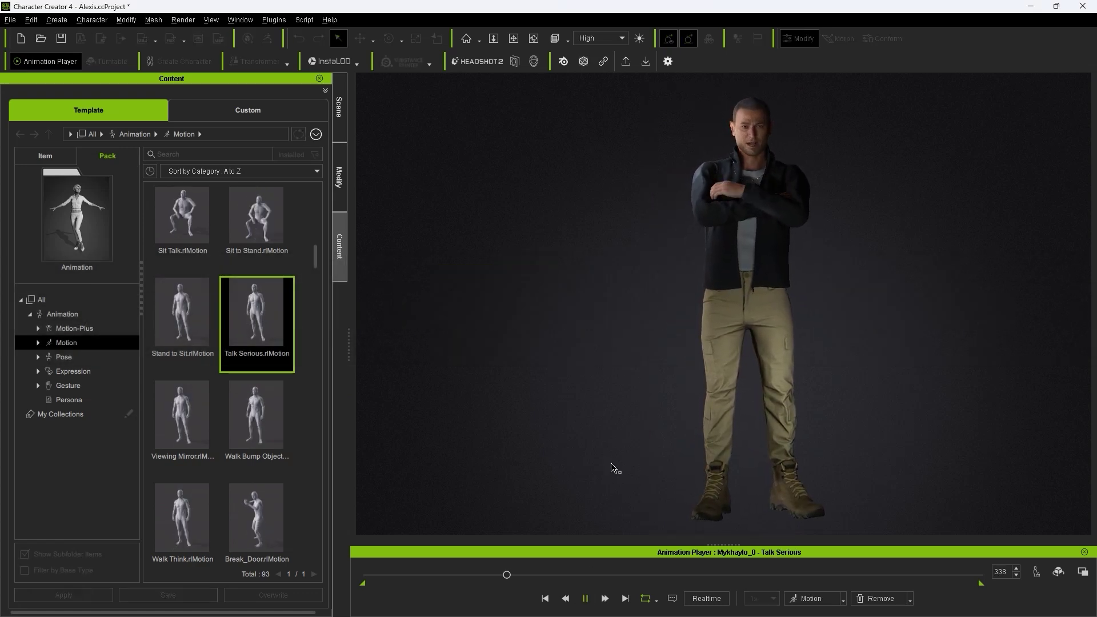
pyautogui.press('space')
pyautogui.click(545, 597)
# Set up an FBX export with the Blender preset, Motion as the FBX option and the entire current animation included.
pyautogui.click(10, 21)
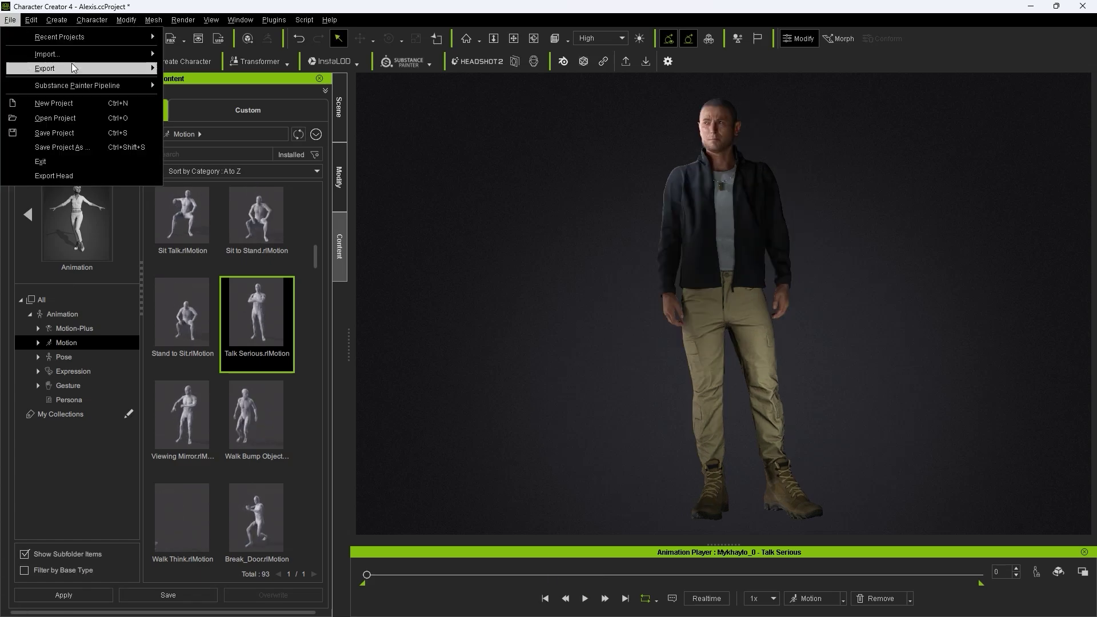
pyautogui.moveTo(69, 68)
pyautogui.moveTo(217, 97)
pyautogui.click(363, 112)
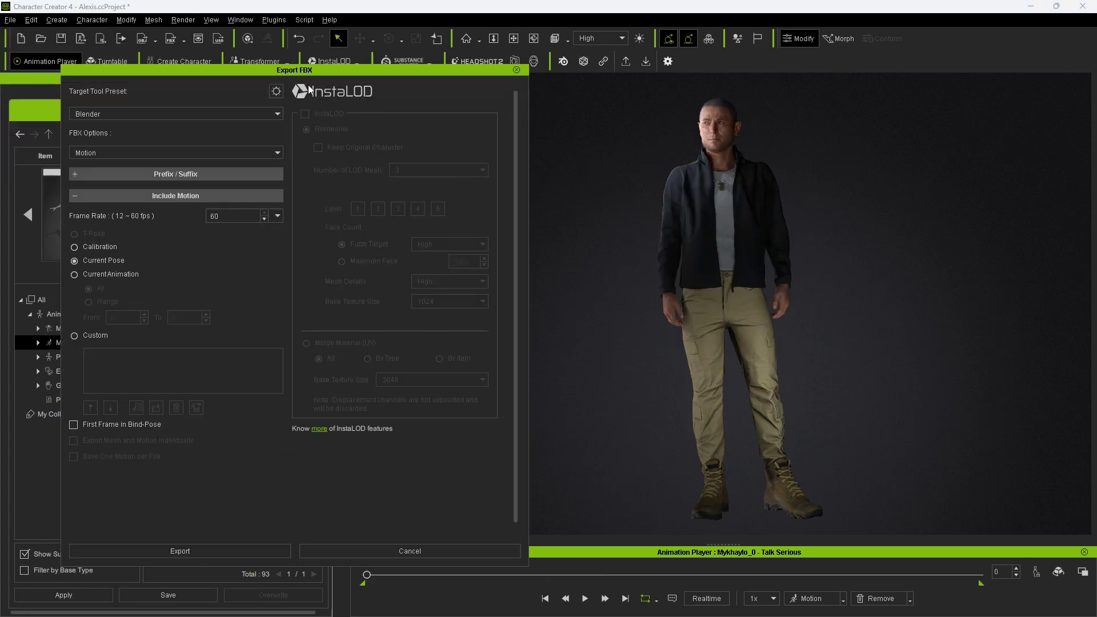
pyautogui.click(227, 105)
pyautogui.click(242, 165)
pyautogui.click(248, 146)
pyautogui.click(246, 163)
pyautogui.click(203, 262)
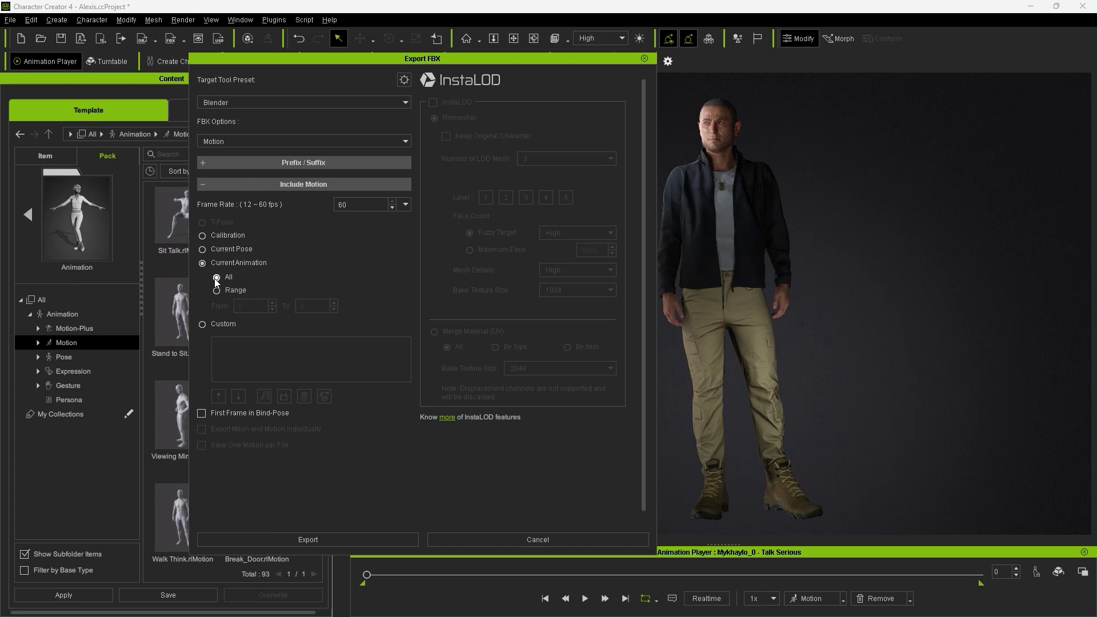
# Export the motion-only FBX under the file name animation002.
pyautogui.click(320, 540)
pyautogui.write('animation002')
pyautogui.click(716, 473)
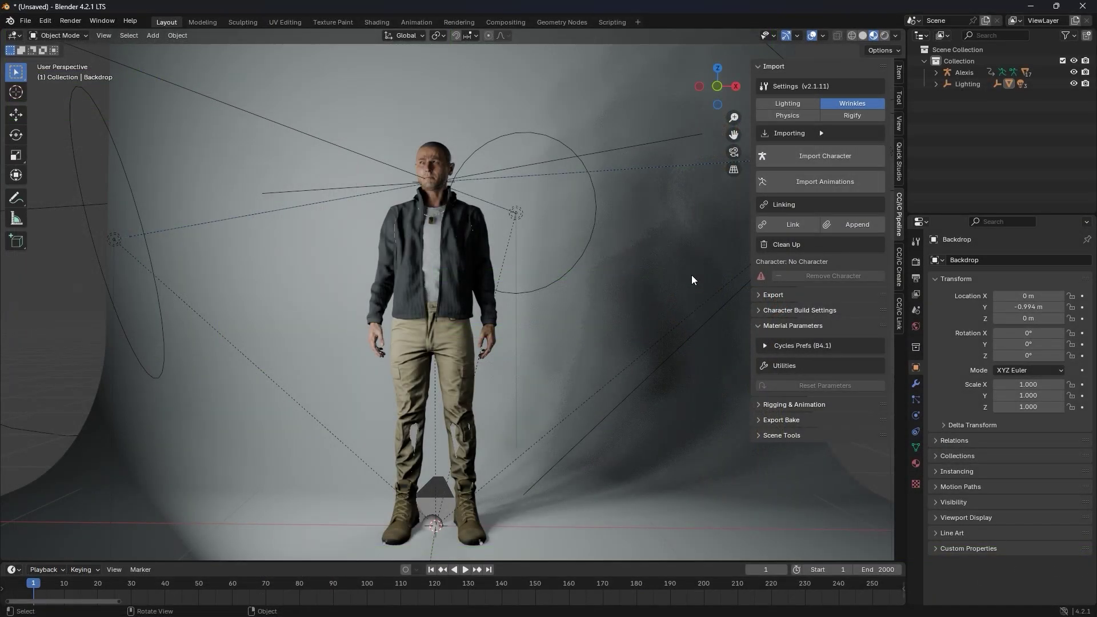
# In Blender, import the animation animation002_Motion.Fbx and hide its imported armature in the viewport.
pyautogui.click(803, 184)
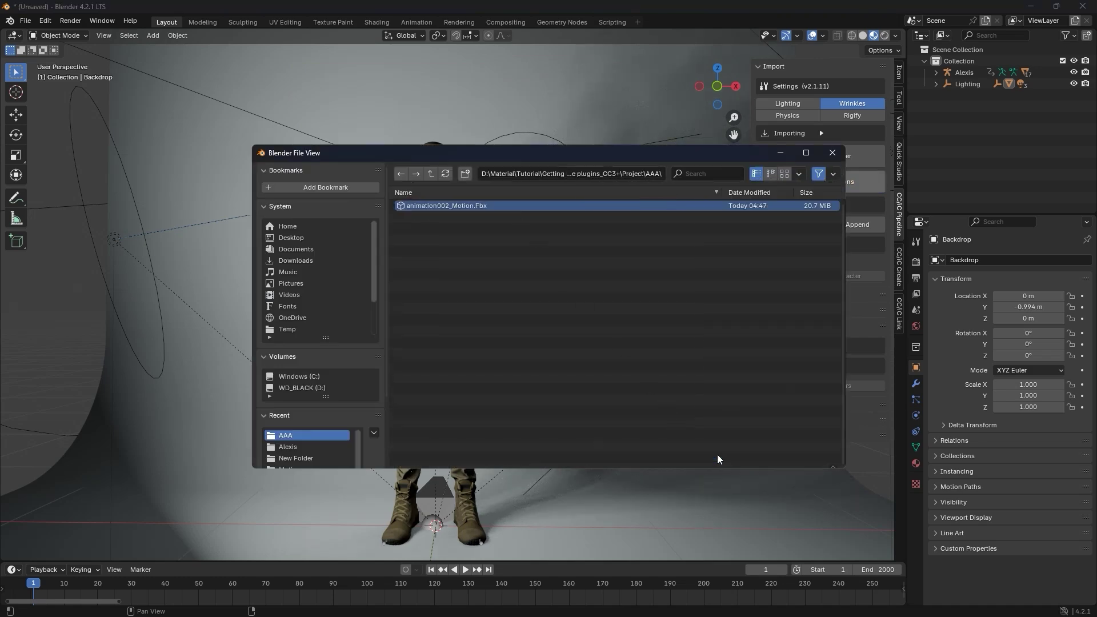
pyautogui.click(718, 455)
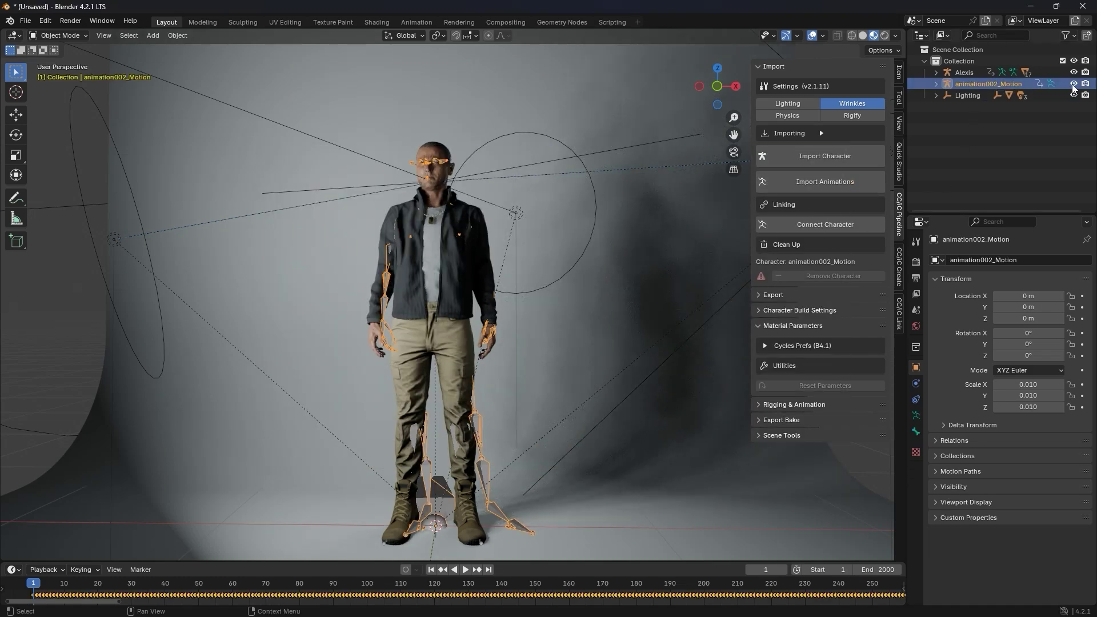
pyautogui.click(1074, 83)
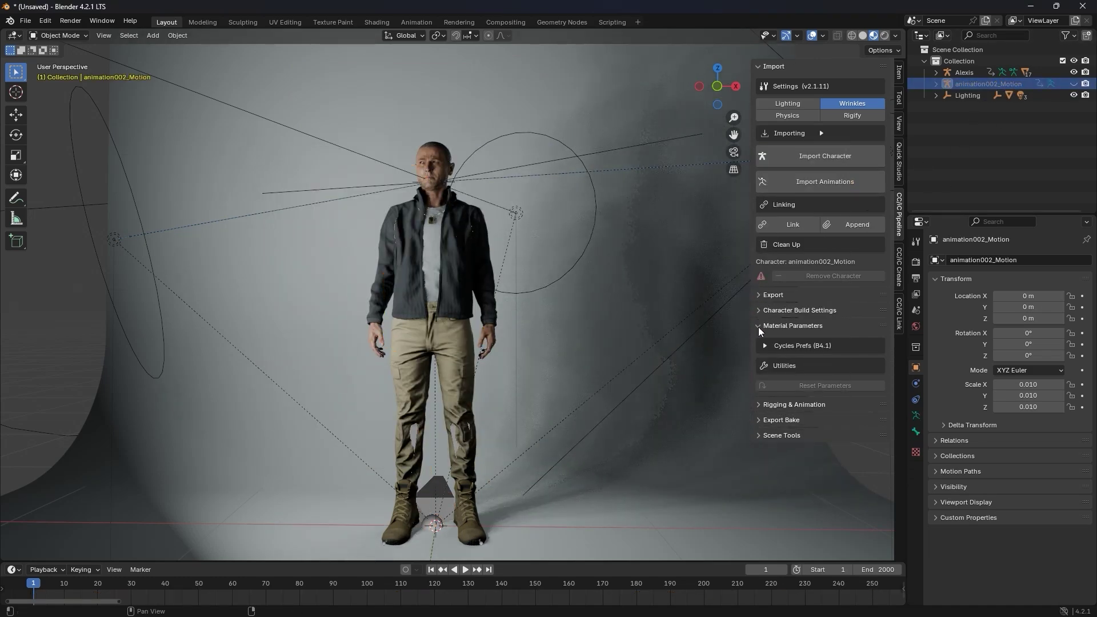
# Select the character's armature, load the animation002 motion set onto it and play the animation.
pyautogui.click(758, 326)
pyautogui.click(758, 340)
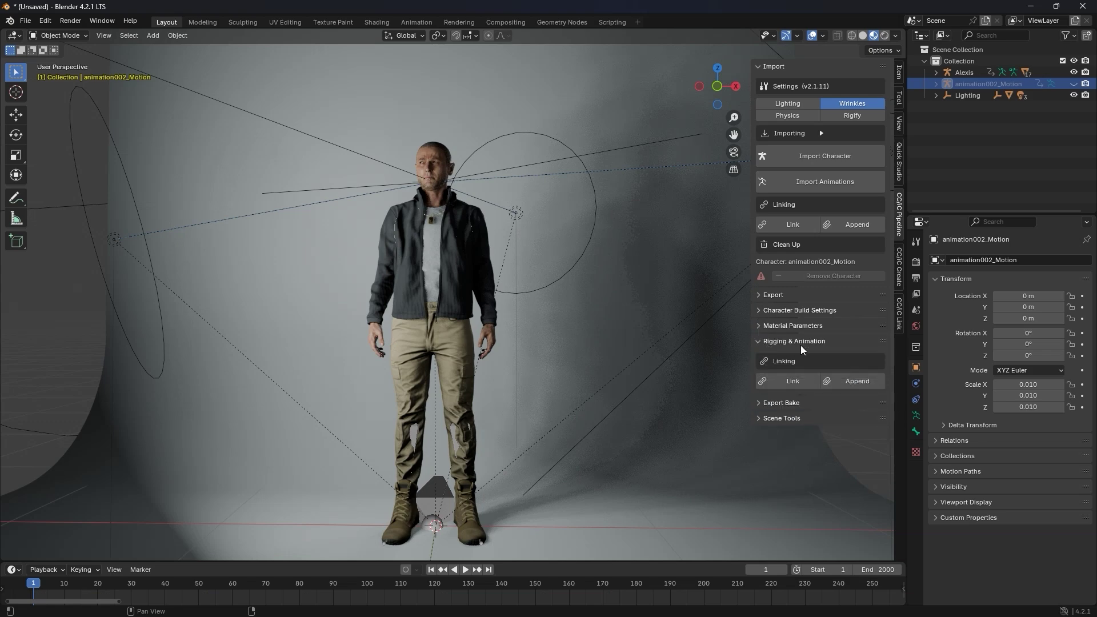
pyautogui.click(429, 502)
pyautogui.scroll(-2, 819, 431)
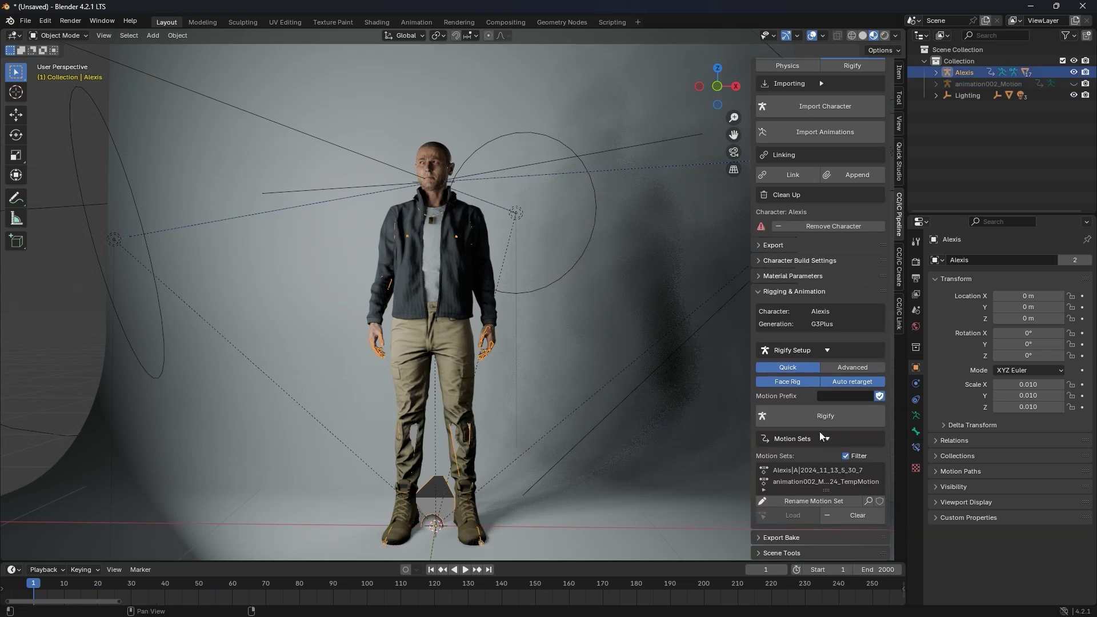
pyautogui.click(781, 483)
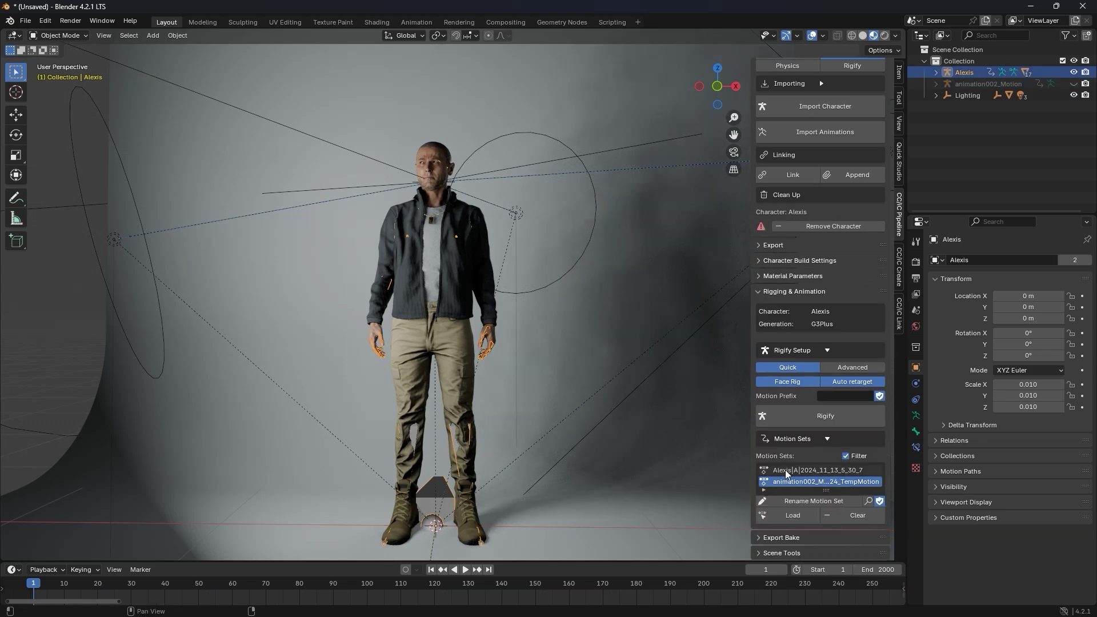
pyautogui.click(780, 521)
pyautogui.click(467, 569)
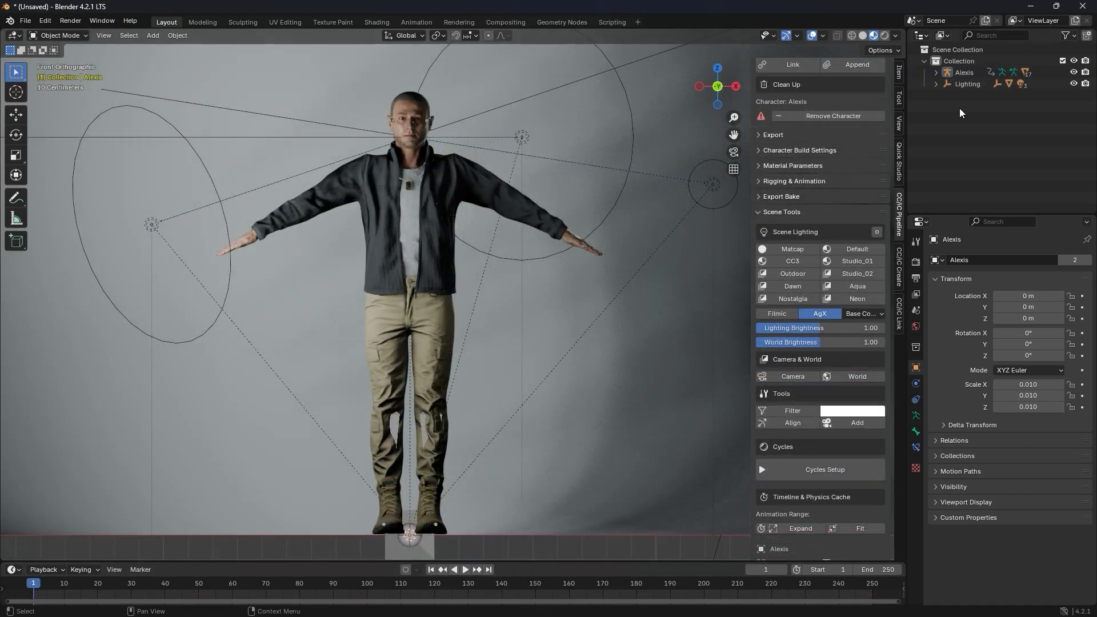
# Rigify the T-posed character with the Quick setup, including Face Rig and Auto retarget.
pyautogui.click(978, 73)
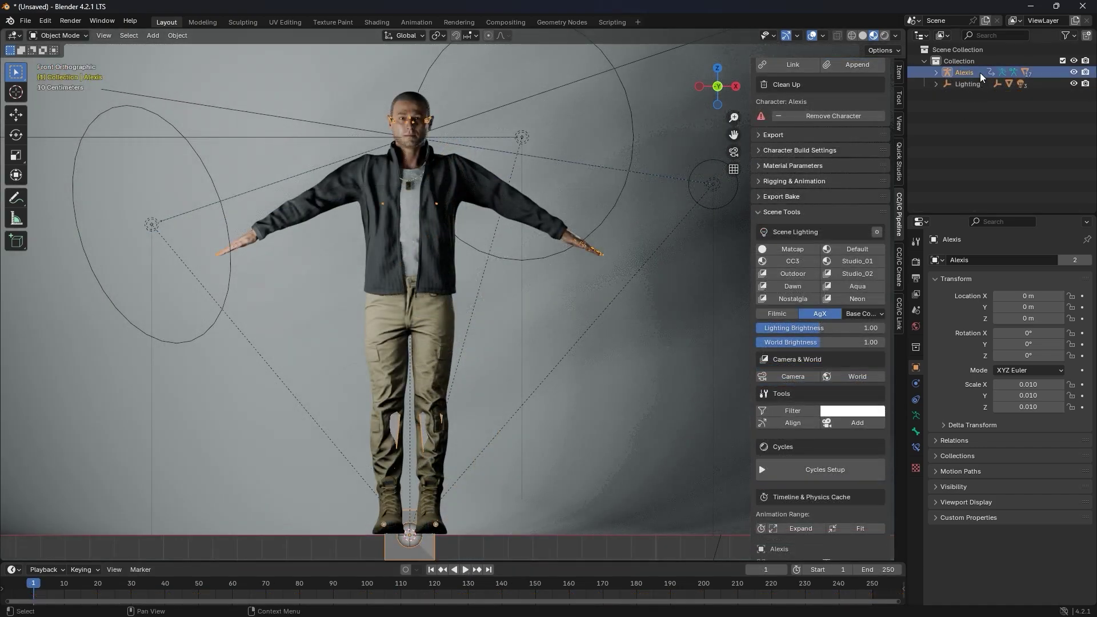
pyautogui.scroll(5, 756, 214)
pyautogui.click(763, 341)
pyautogui.scroll(-2, 764, 341)
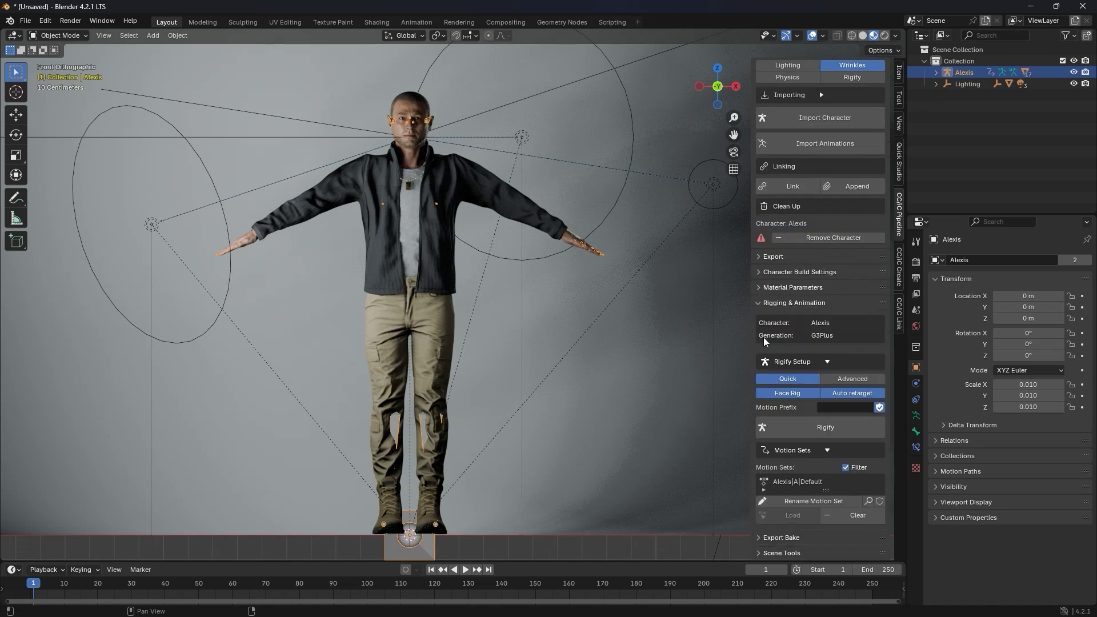
pyautogui.click(838, 431)
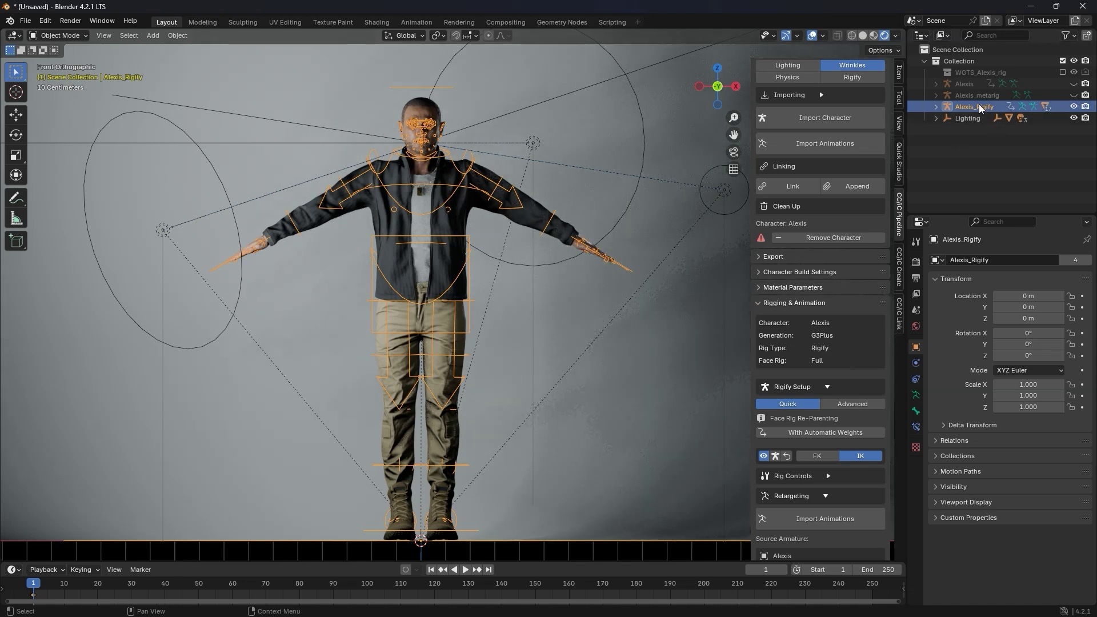
# Use Material Preview shading, display the Rigify armature in front of the mesh and enter Pose Mode.
pyautogui.click(874, 37)
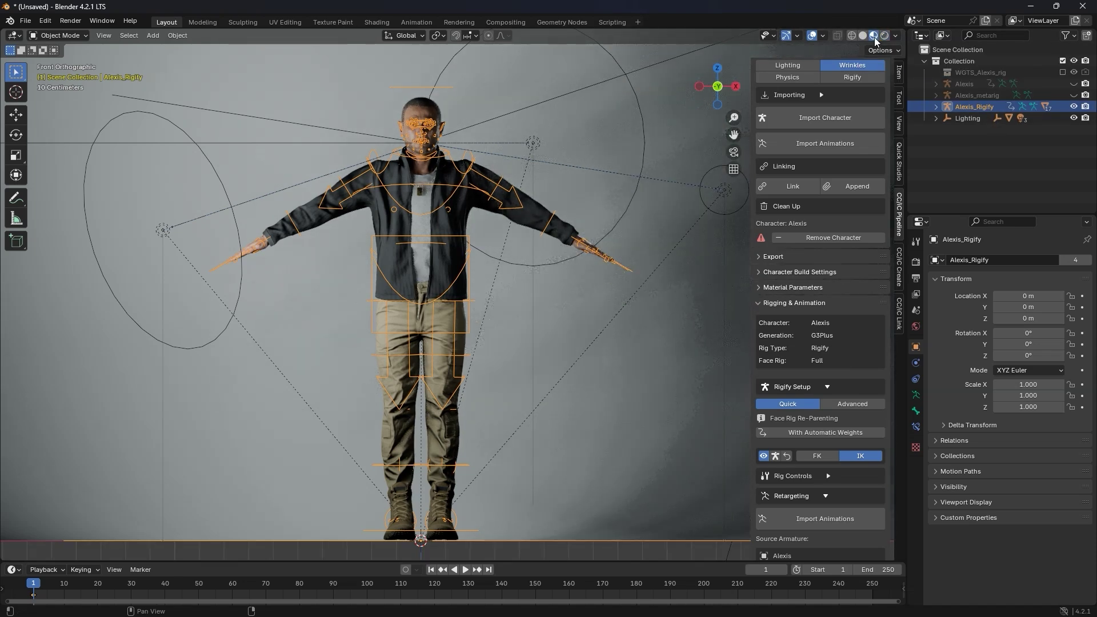
pyautogui.click(916, 395)
pyautogui.click(943, 315)
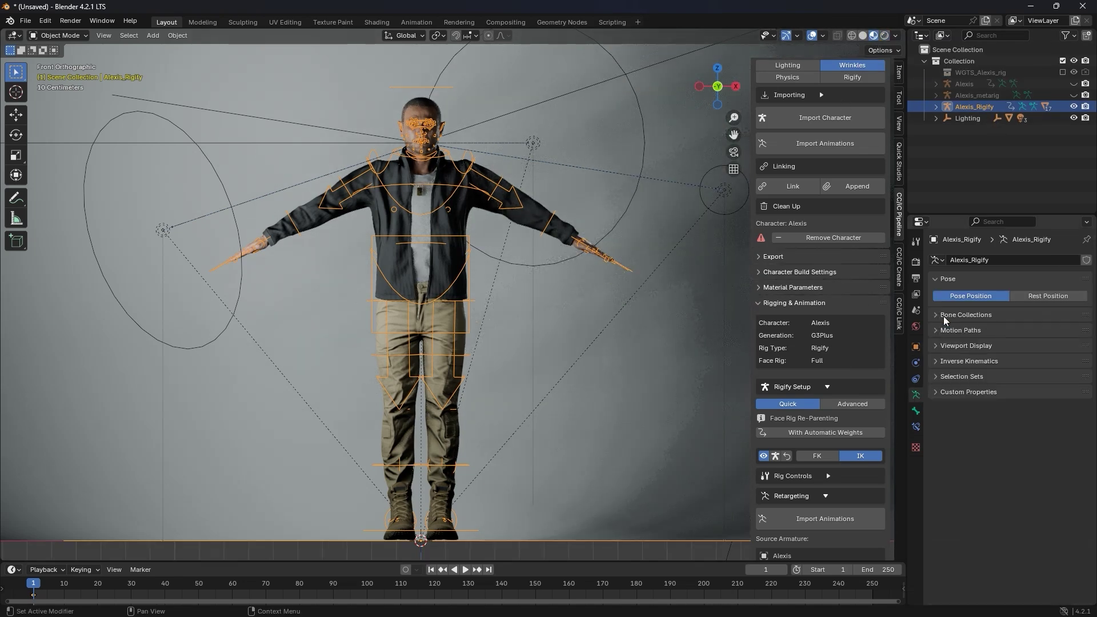
pyautogui.click(941, 347)
pyautogui.click(996, 414)
pyautogui.scroll(-1, 406, 233)
pyautogui.moveTo(405, 233); pyautogui.dragTo(450, 267, button='middle')
pyautogui.click(717, 86)
pyautogui.scroll(2, 445, 120)
pyautogui.hotkey('ctrl', 'Tab')
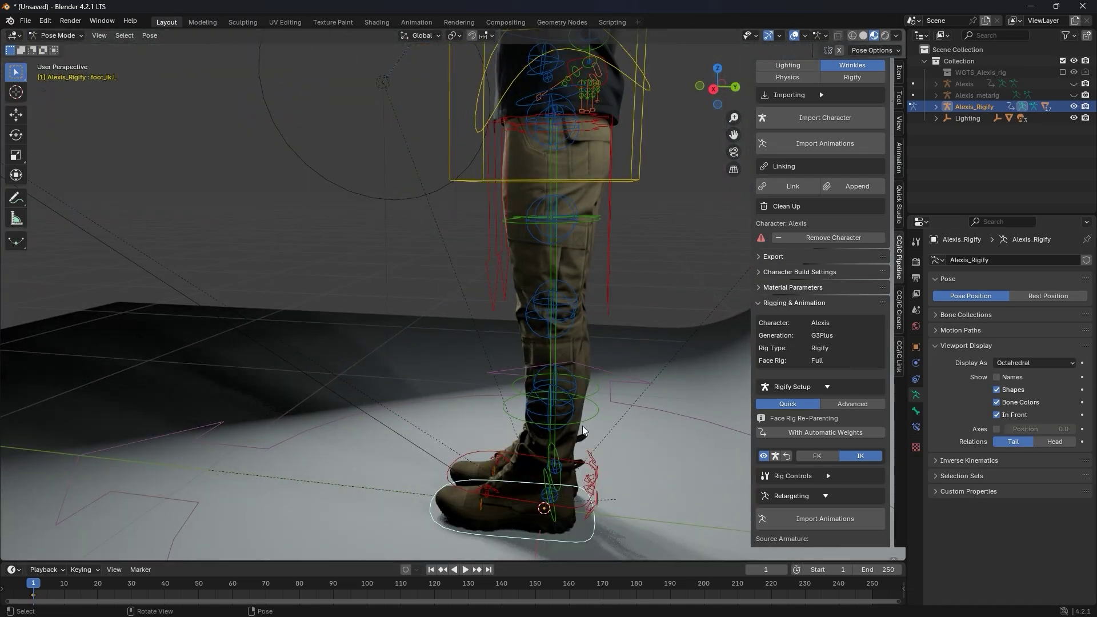
# Try moving the left foot IK control forward and up in the right side view.
pyautogui.press('KP_3')
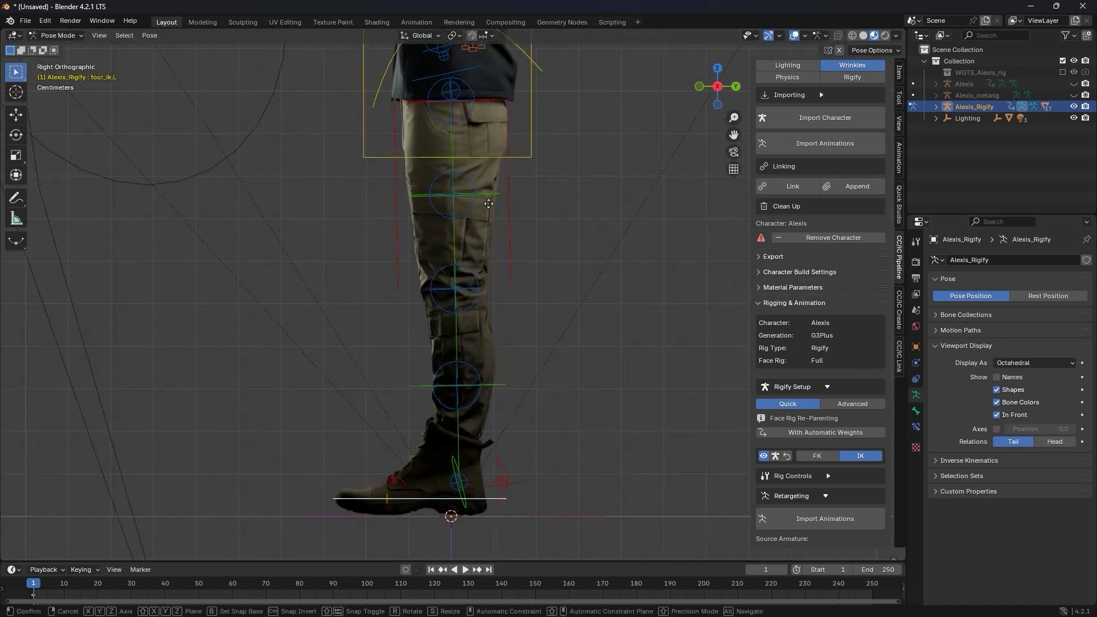
pyautogui.press('g')
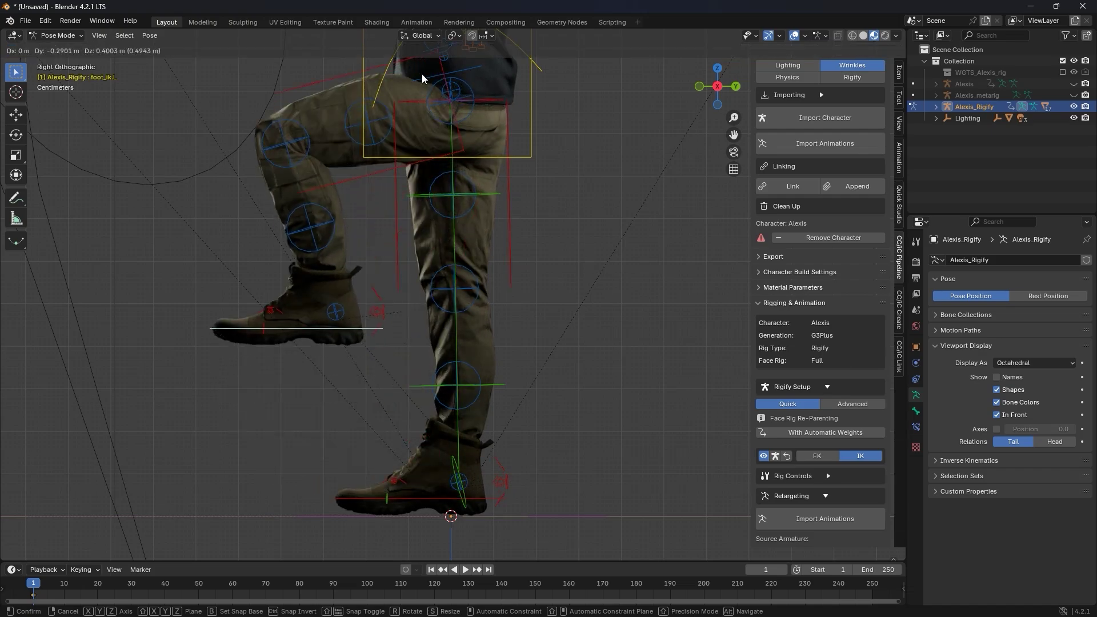
pyautogui.rightClick(422, 74)
# Try lowering the torso control along the global Z axis to bend the knees.
pyautogui.moveTo(421, 73); pyautogui.dragTo(532, 214, button='middle')
pyautogui.click(450, 215)
pyautogui.scroll(-5, 533, 207)
pyautogui.press('g')
pyautogui.press('z')
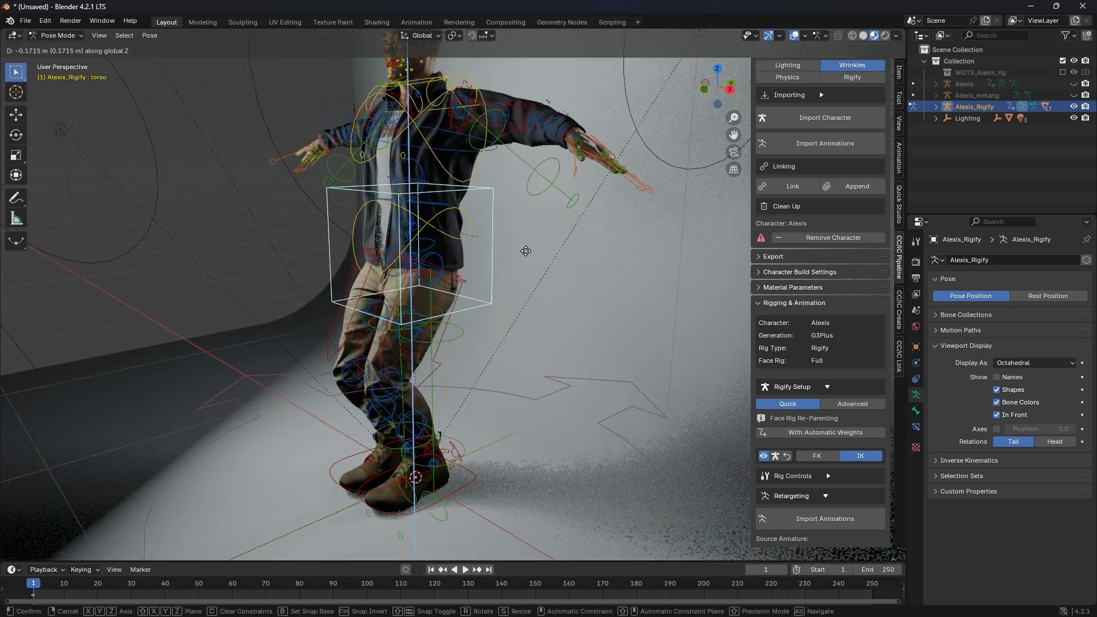
pyautogui.rightClick(525, 266)
# Move the left hand IK control down beside the hip to lower the arm.
pyautogui.moveTo(466, 269); pyautogui.dragTo(509, 310, button='middle')
pyautogui.click(631, 314)
pyautogui.moveTo(631, 314); pyautogui.dragTo(436, 286, button='middle')
pyautogui.moveTo(537, 297); pyautogui.dragTo(559, 348, button='middle')
pyautogui.moveTo(400, 337); pyautogui.dragTo(397, 290, button='middle')
pyautogui.press('g')
pyautogui.click(228, 325)
pyautogui.moveTo(228, 326); pyautogui.dragTo(414, 297, button='middle')
pyautogui.press('g')
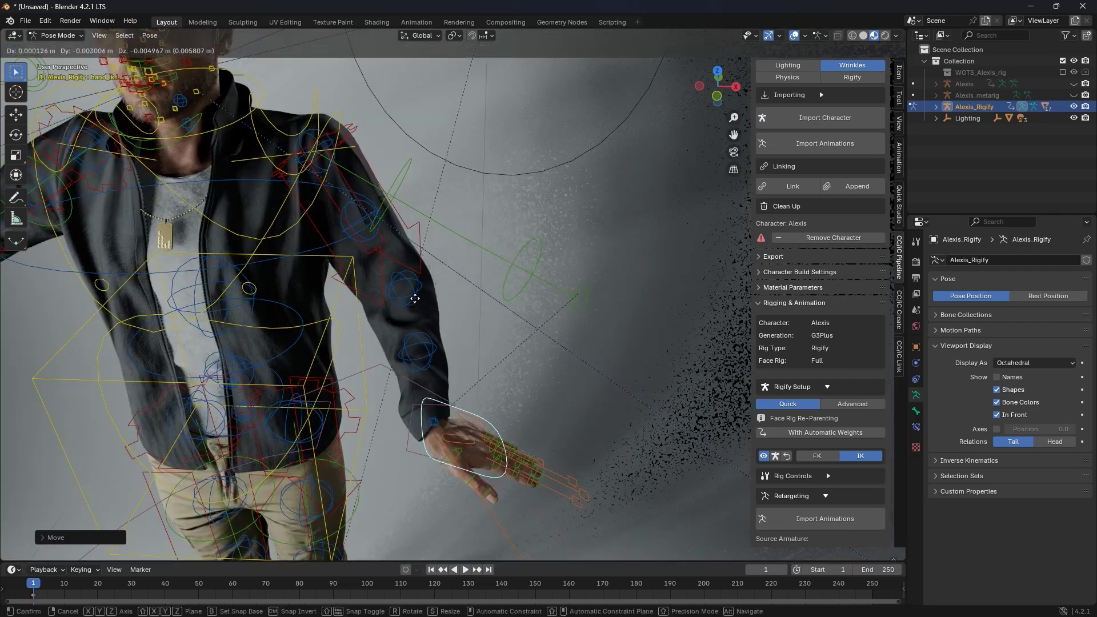
pyautogui.click(545, 274)
# Rotate the left hand's finger controls one by one to pose the fingers.
pyautogui.moveTo(546, 275); pyautogui.dragTo(612, 278, button='middle')
pyautogui.scroll(5, 399, 287)
pyautogui.press('r')
pyautogui.click(336, 371)
pyautogui.click(545, 337)
pyautogui.press('r')
pyautogui.click(536, 321)
pyautogui.click(429, 328)
pyautogui.press('r')
pyautogui.click(496, 376)
pyautogui.click(539, 324)
pyautogui.press('r')
pyautogui.click(526, 367)
pyautogui.click(451, 294)
pyautogui.press('r')
pyautogui.click(604, 336)
pyautogui.click(530, 323)
pyautogui.click(507, 375)
pyautogui.moveTo(506, 375); pyautogui.dragTo(400, 291, button='middle')
pyautogui.click(426, 237)
pyautogui.moveTo(455, 197); pyautogui.dragTo(348, 240, button='middle')
pyautogui.click(371, 232)
pyautogui.press('r')
pyautogui.click(335, 167)
pyautogui.click(287, 275)
pyautogui.press('r')
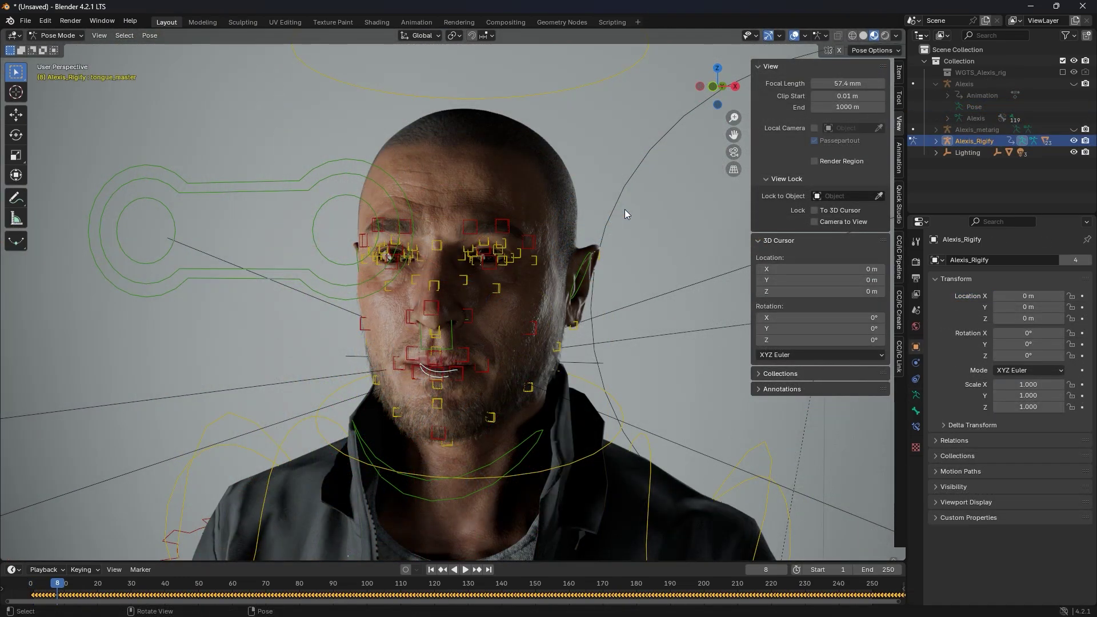
# Move the eye target control and rotate the jaw control about the X axis to pose the face.
pyautogui.click(310, 166)
pyautogui.press('g')
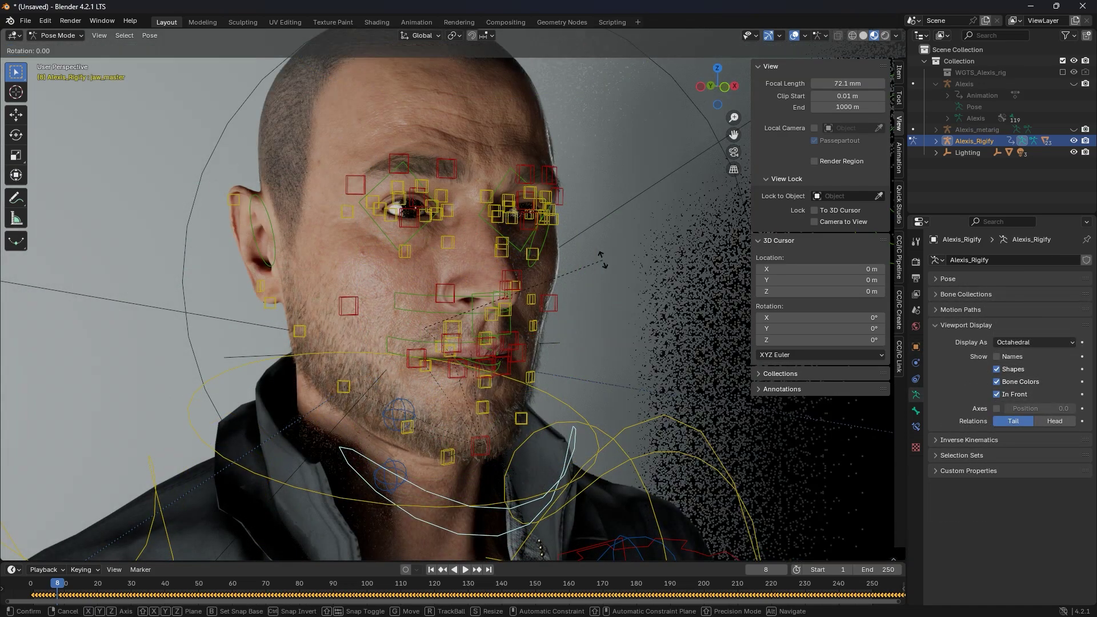
pyautogui.press('x')
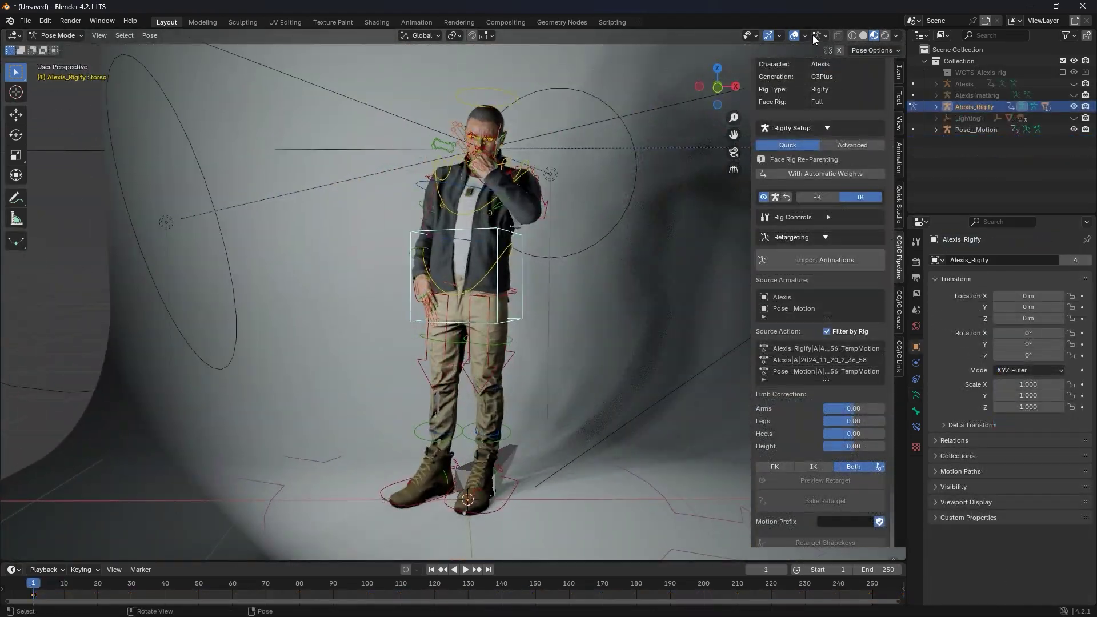
# Switch the Alexis_Rigify rig from Pose Mode to Object Mode.
pyautogui.moveTo(514, 251); pyautogui.dragTo(328, 227, button='middle')
pyautogui.click(67, 37)
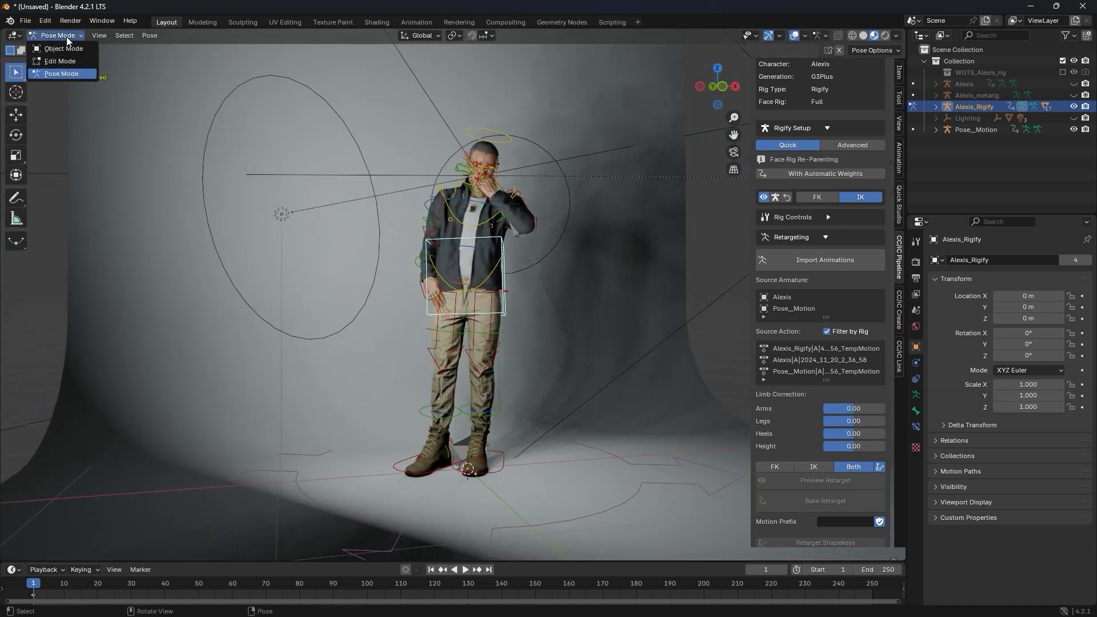
pyautogui.click(66, 51)
pyautogui.moveTo(446, 291); pyautogui.dragTo(419, 293, button='middle')
# Export the Rigify motion with the T-pose included and metarig bone naming as Alexis_motion.fbx into the Project\Pose folder.
pyautogui.scroll(-1, 816, 358)
pyautogui.scroll(-10, 816, 359)
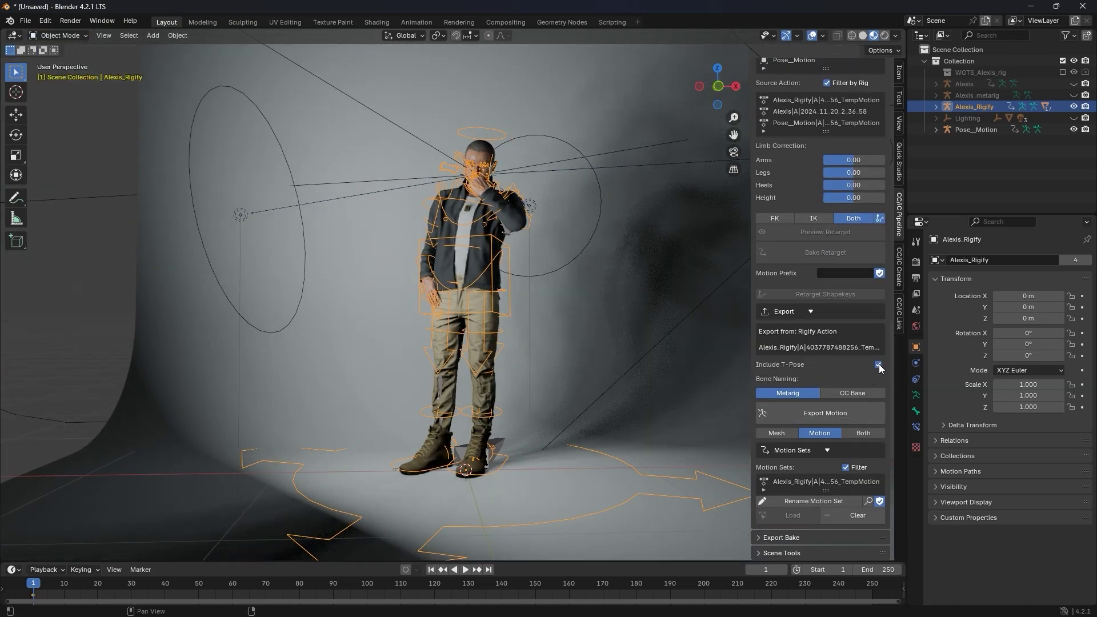
pyautogui.click(815, 415)
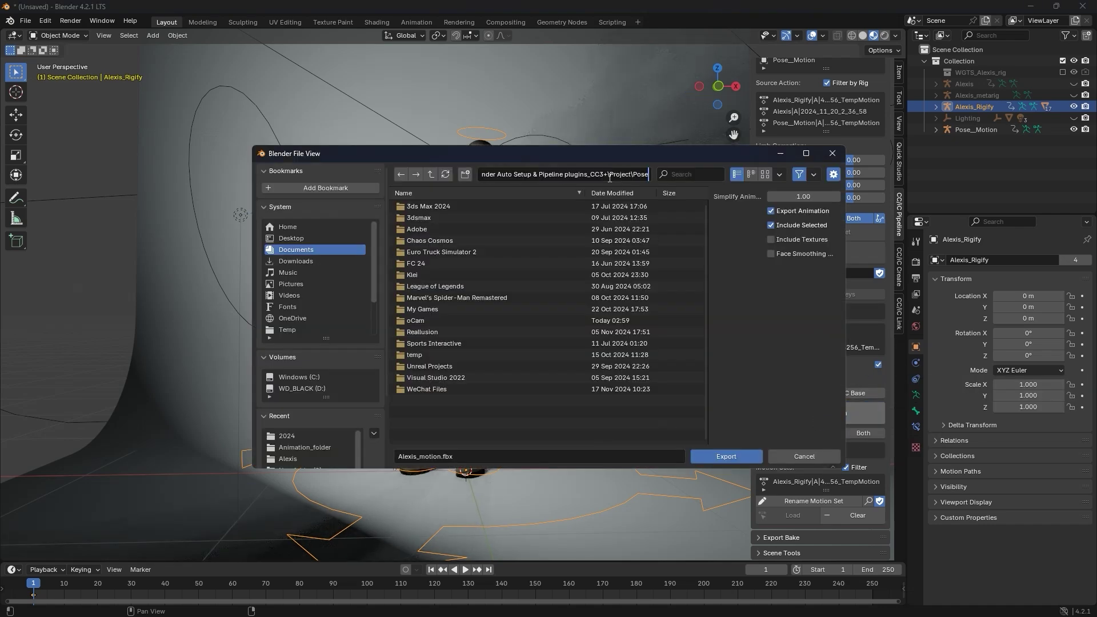
pyautogui.press('Return')
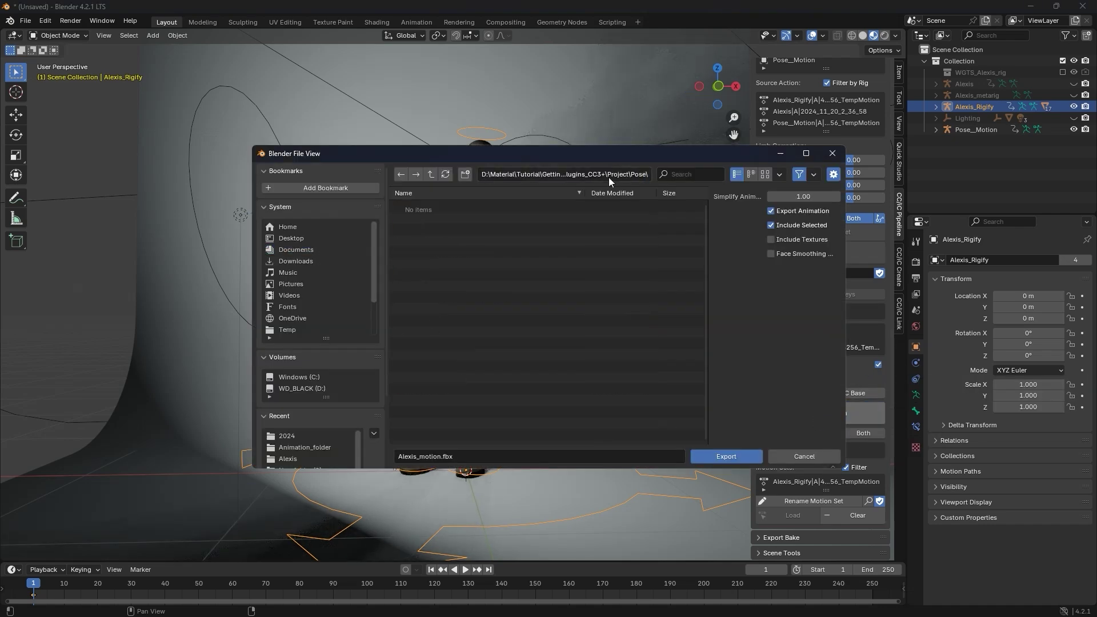
pyautogui.click(741, 459)
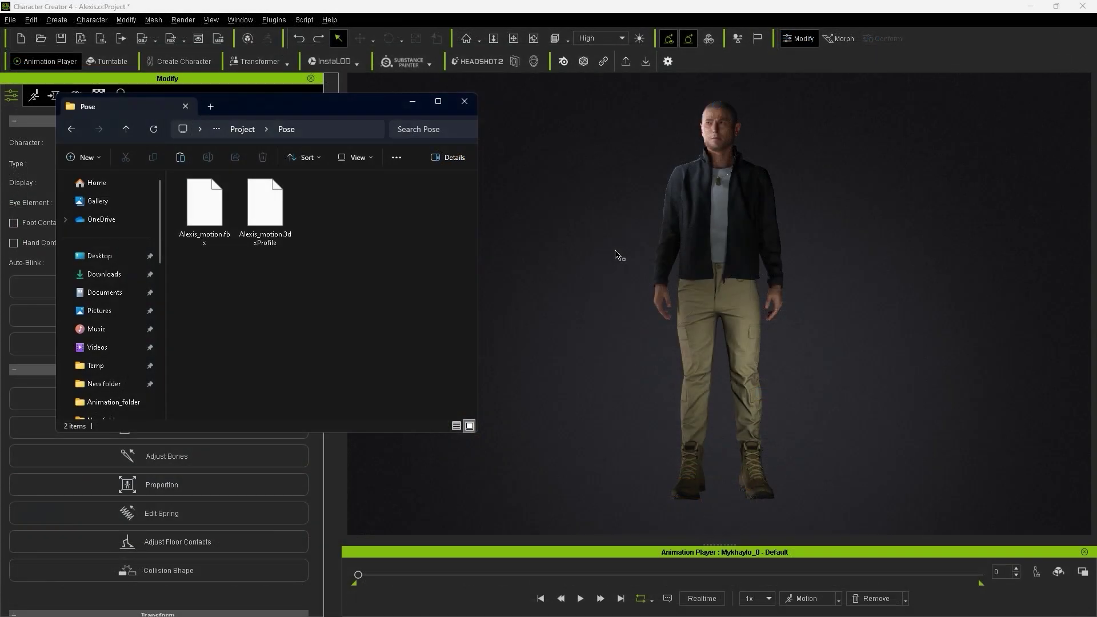
# Bring Alexis_motion.fbx from the Pose folder into Character Creator and load Alexis_motion.3dxProfile as its motion profile.
pyautogui.click(218, 218)
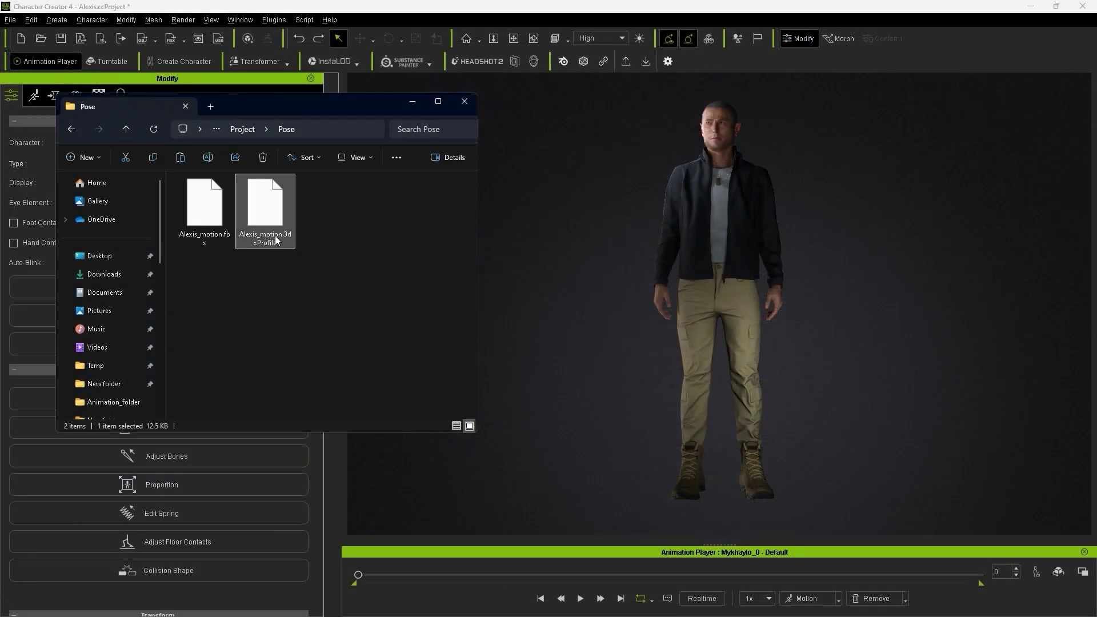
pyautogui.moveTo(220, 207); pyautogui.dragTo(412, 102)
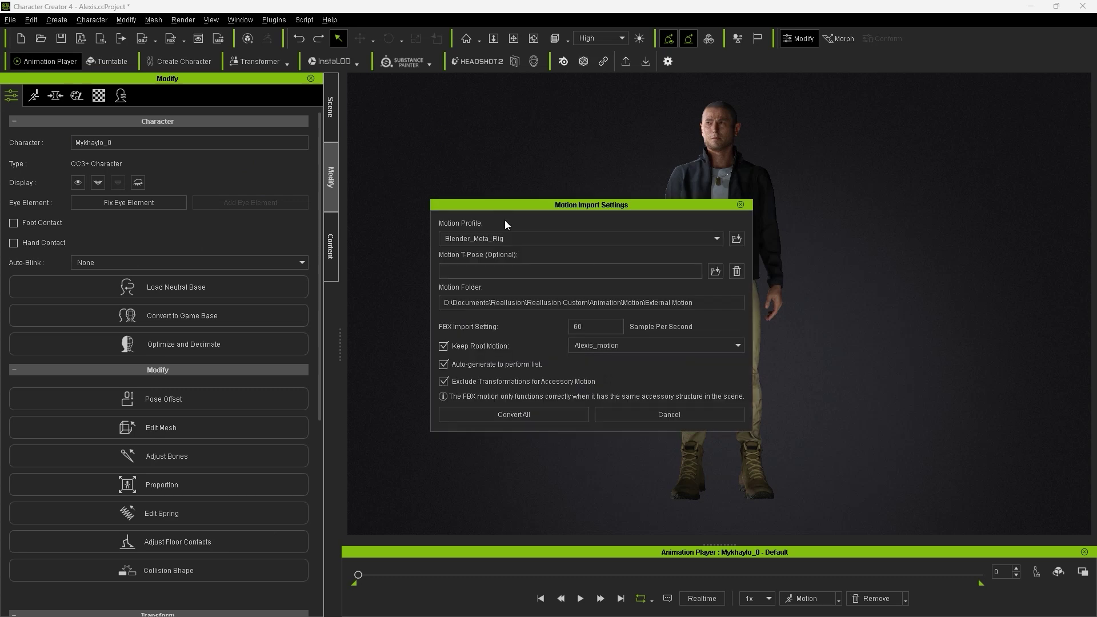
pyautogui.click(736, 238)
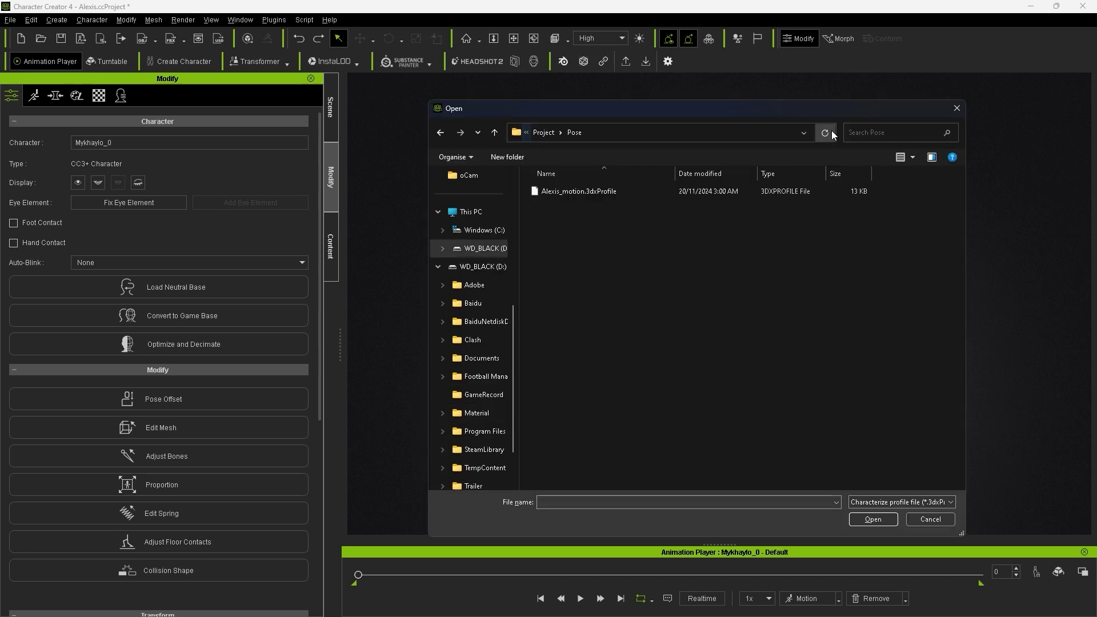
pyautogui.click(619, 195)
pyautogui.click(872, 518)
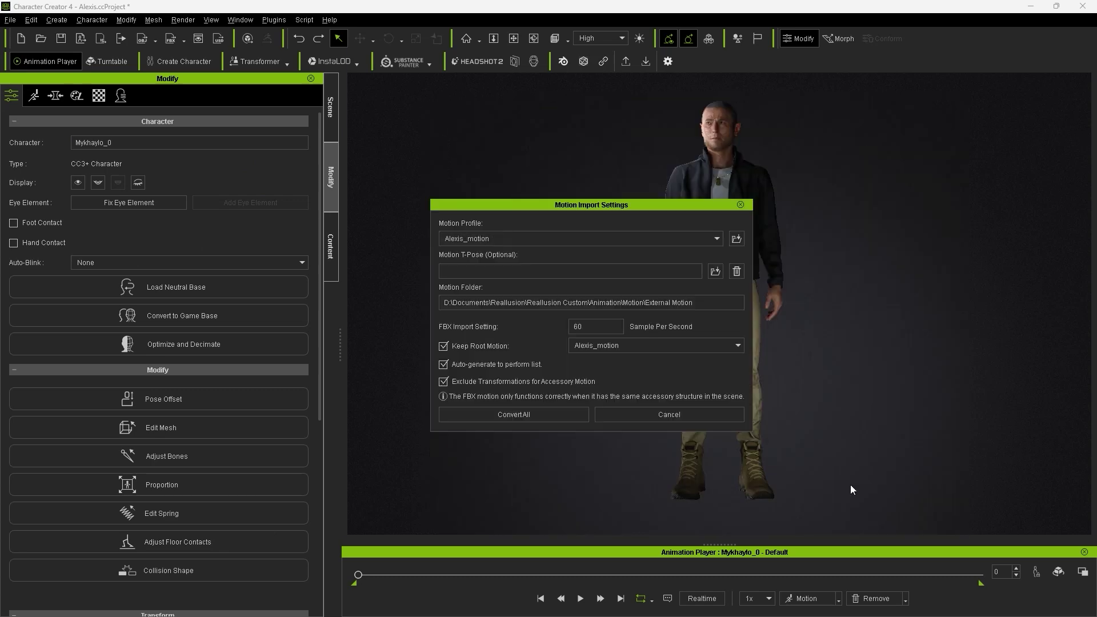
# Load Alexis_motion.fbx from the Pose folder as the optional motion T-pose.
pyautogui.click(714, 273)
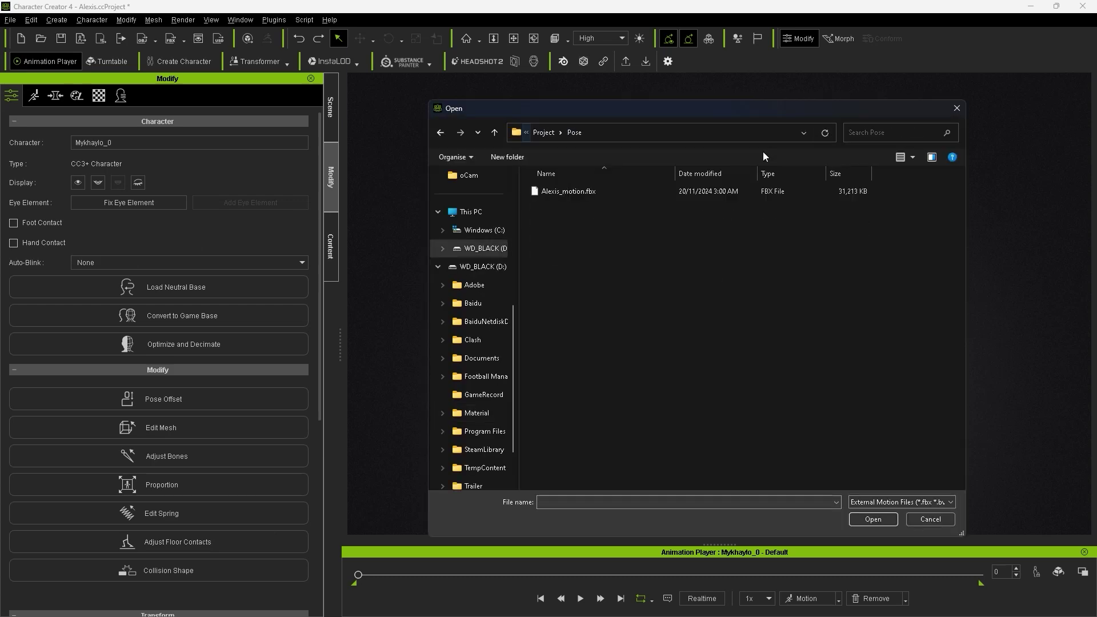
pyautogui.click(670, 192)
pyautogui.click(872, 519)
# Turn off Keep Root Motion, convert the TempMotion take without the T-pose take, and inspect the posed character.
pyautogui.click(443, 345)
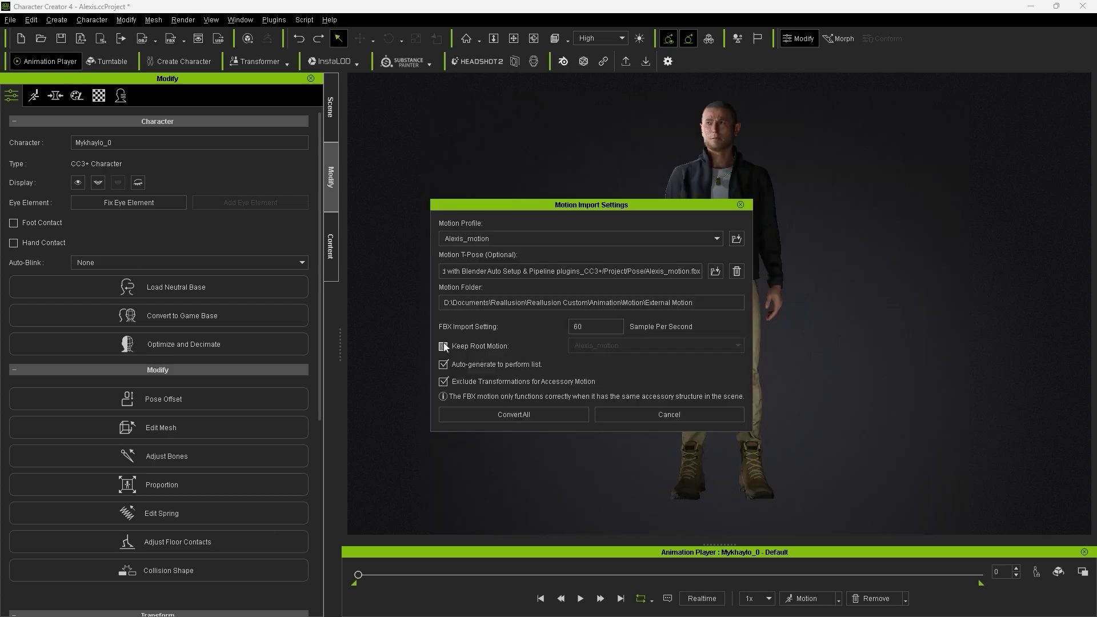
pyautogui.click(556, 414)
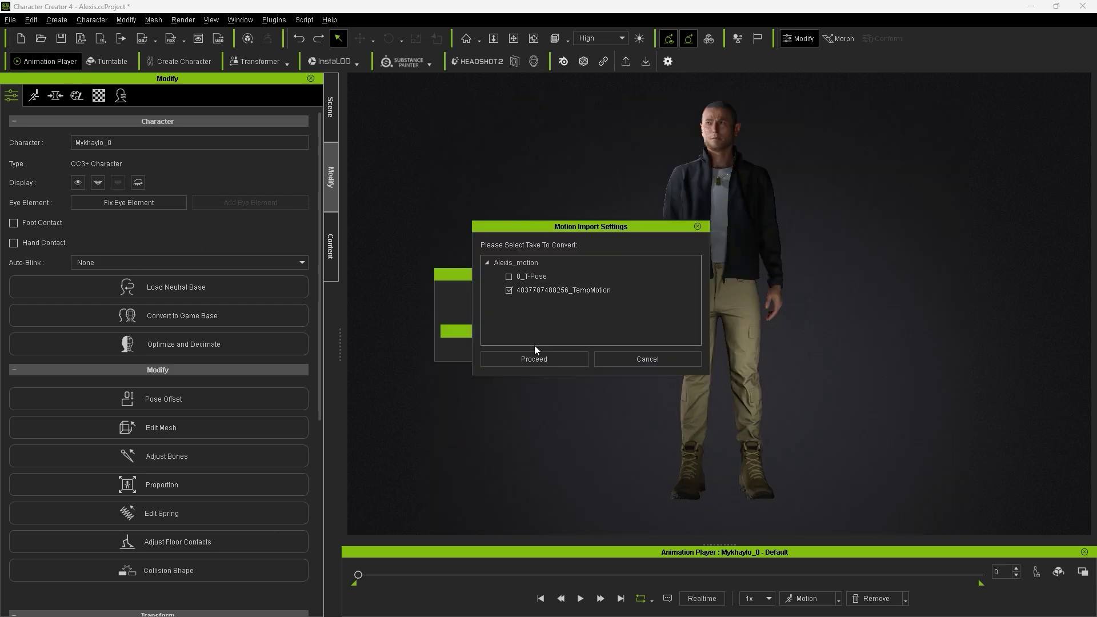
pyautogui.click(537, 360)
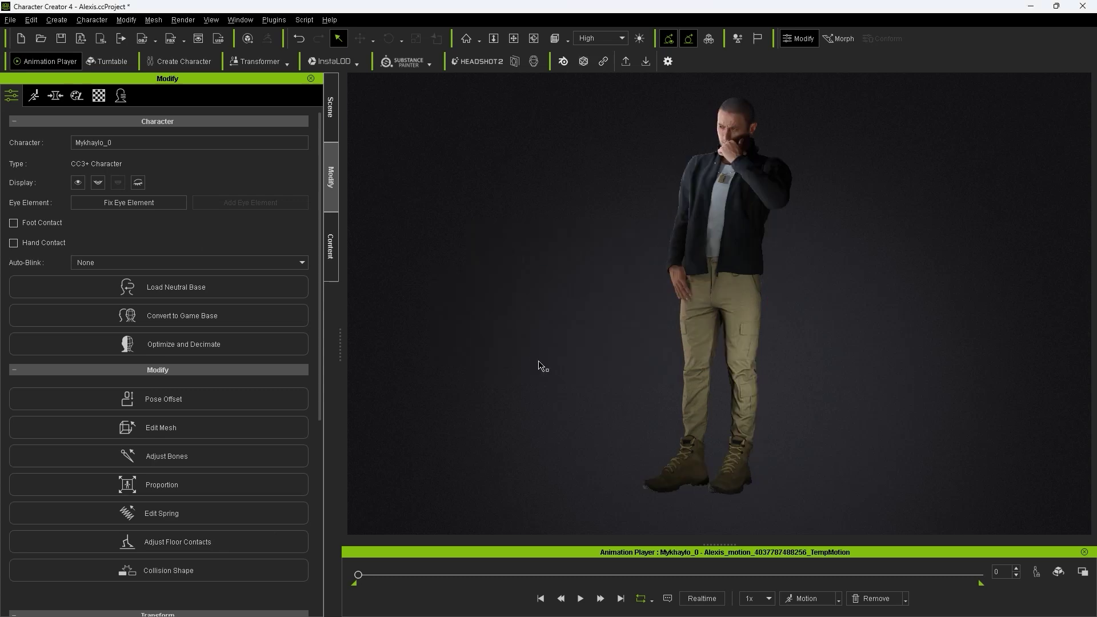
pyautogui.click(719, 228)
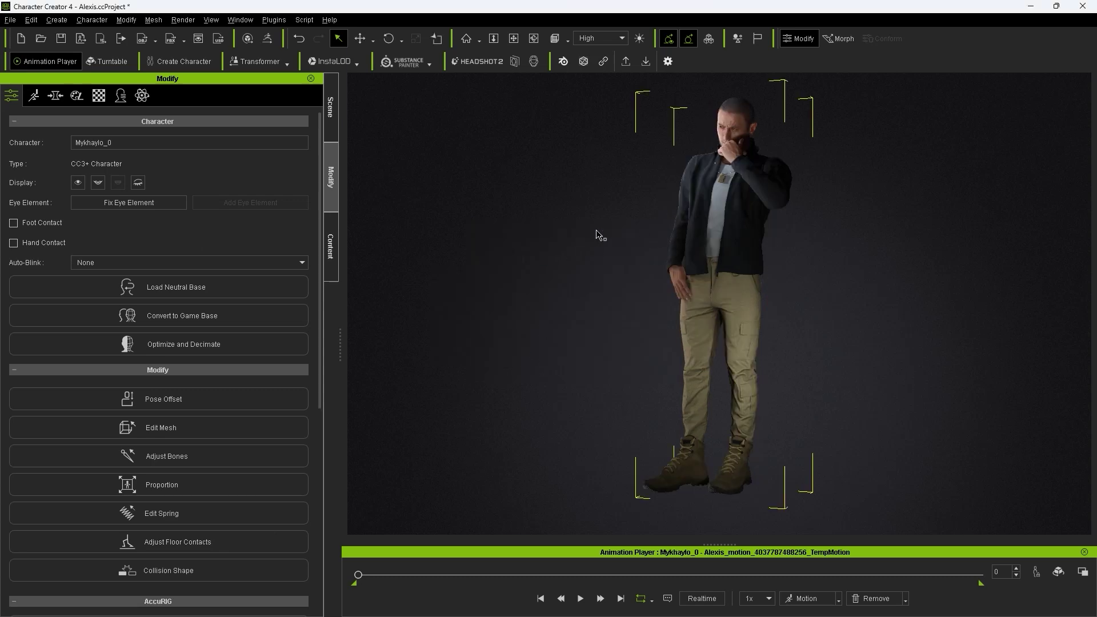
pyautogui.moveTo(594, 232); pyautogui.dragTo(735, 206, button='right')
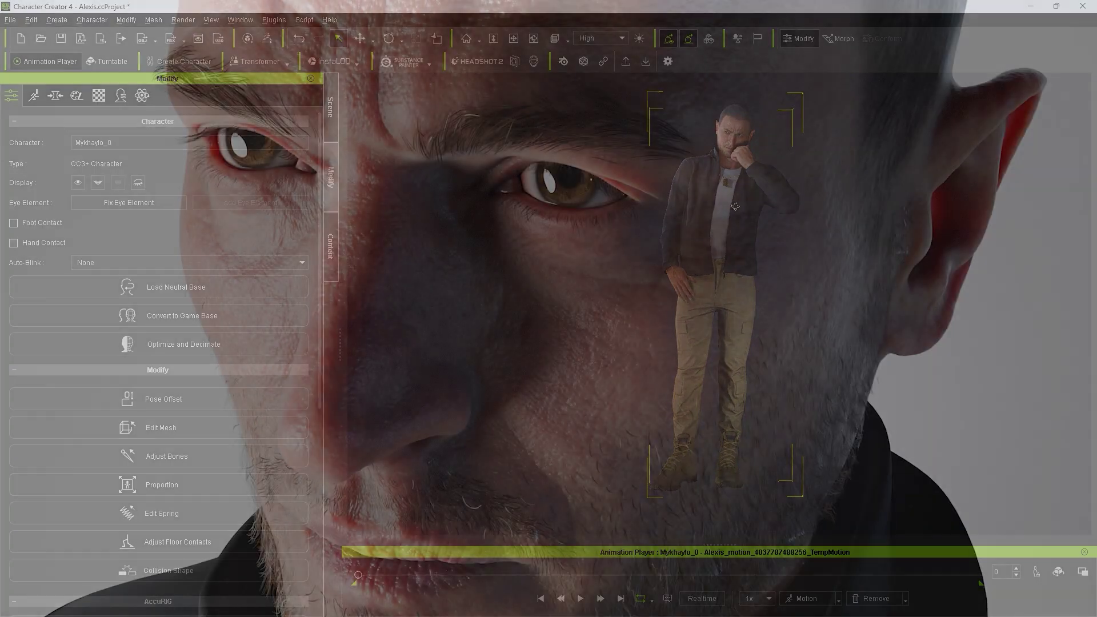